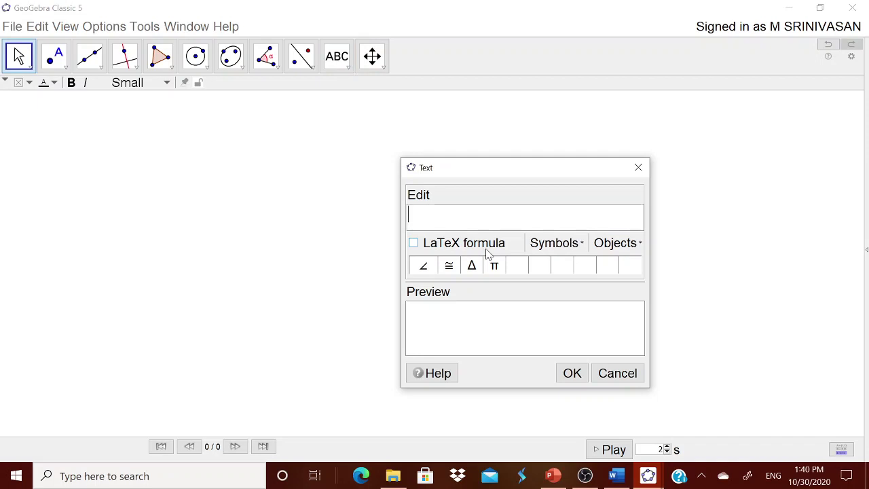
- Add the heading text "CONGRUENT TRIANGLE - SAS CRITERIA" and place it in the upper-right part of the drawing area
text(ONGRU)
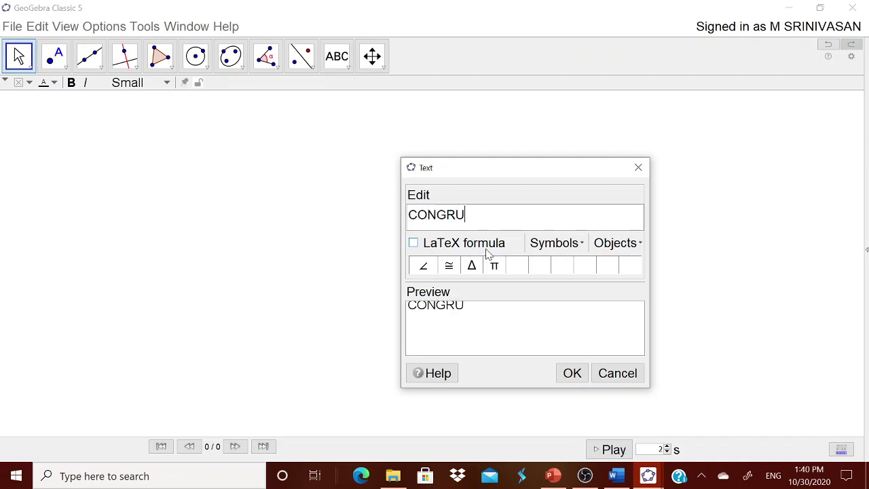
text(ENT TRIANGLE)
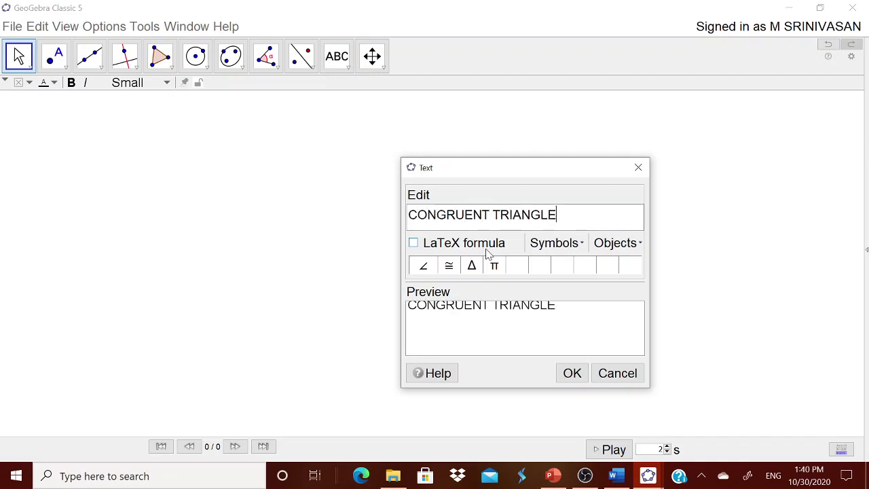
text( - SAS CRITERIA)
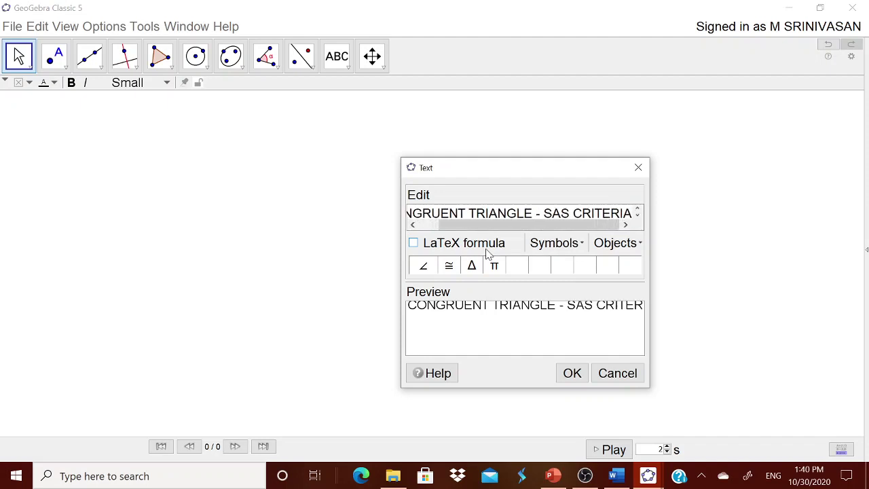
click(571, 373)
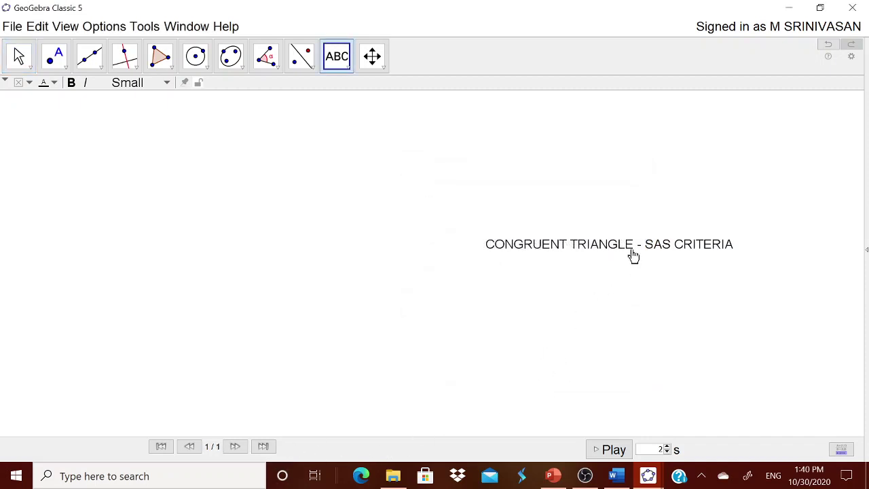
drag(634, 239, 711, 118)
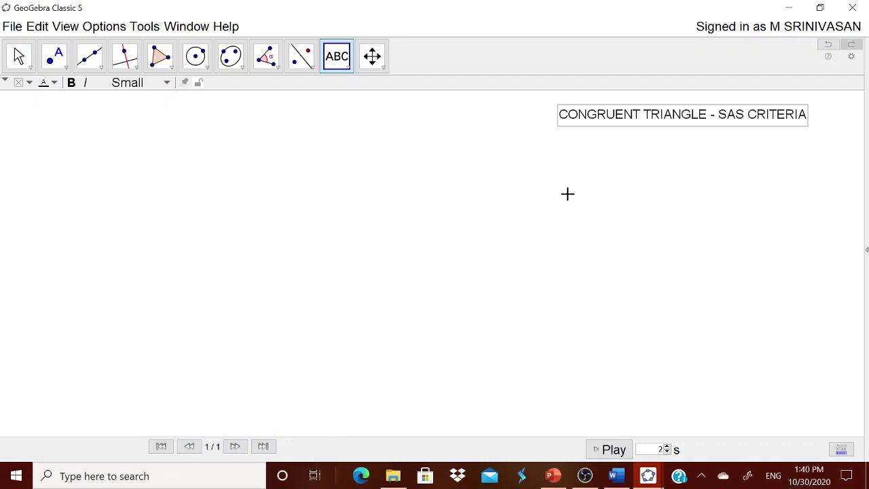
- Start a new text object below the heading with the first line "When two sides and one included angle of one triangle"
click(349, 66)
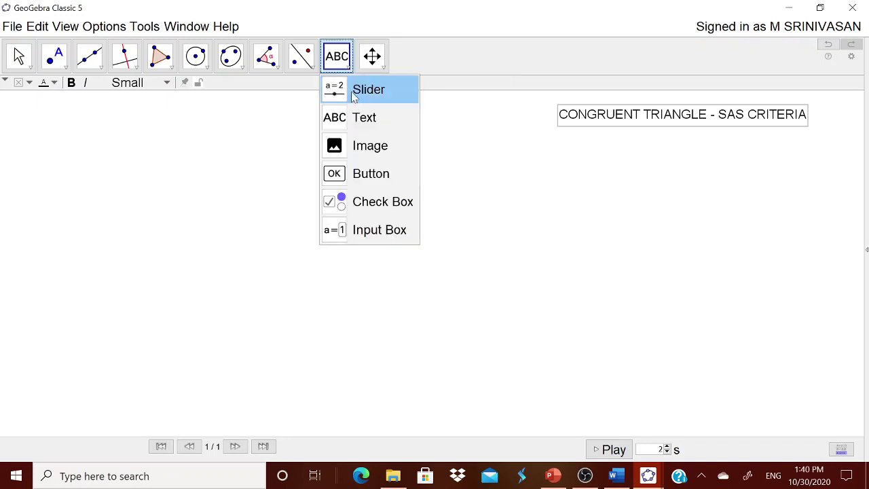
click(354, 120)
click(505, 180)
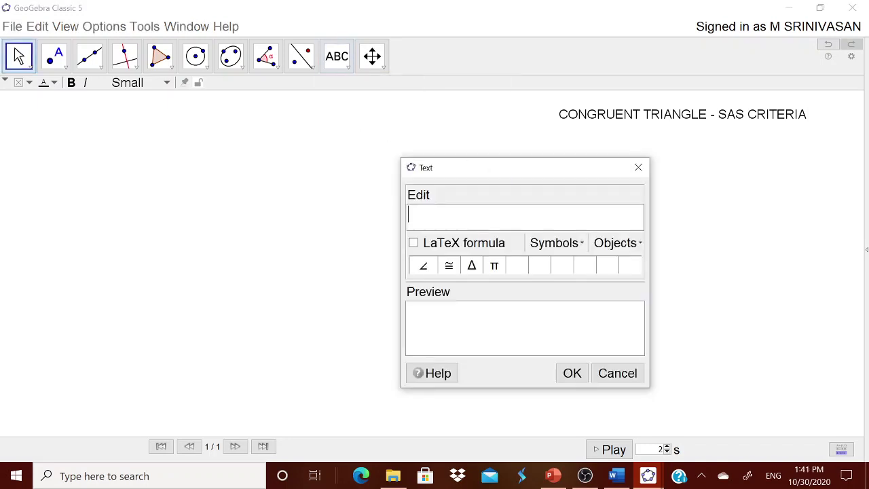
text(wHEN)
key(BackSpace)
key(BackSpace)
key(BackSpace)
key(BackSpace)
text(When to )
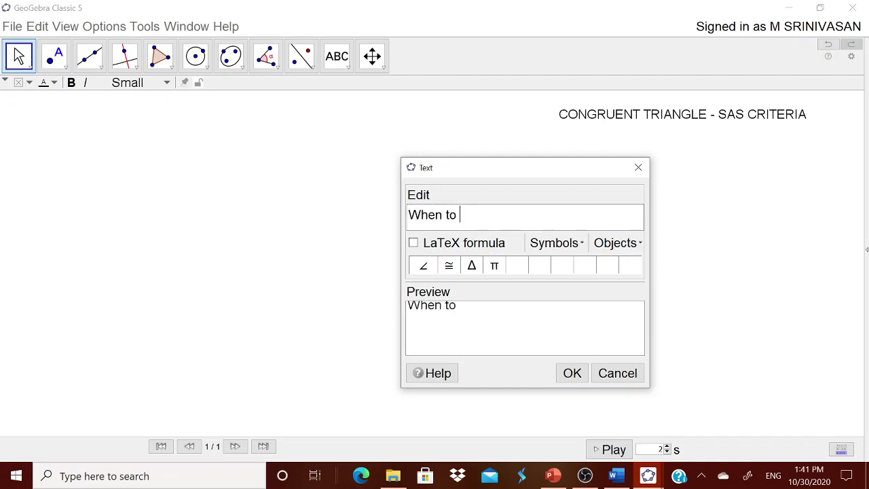
text(sid)
key(BackSpace)
key(BackSpace)
key(BackSpace)
key(BackSpace)
text(w)
key(BackSpace)
key(BackSpace)
text(wo sides a)
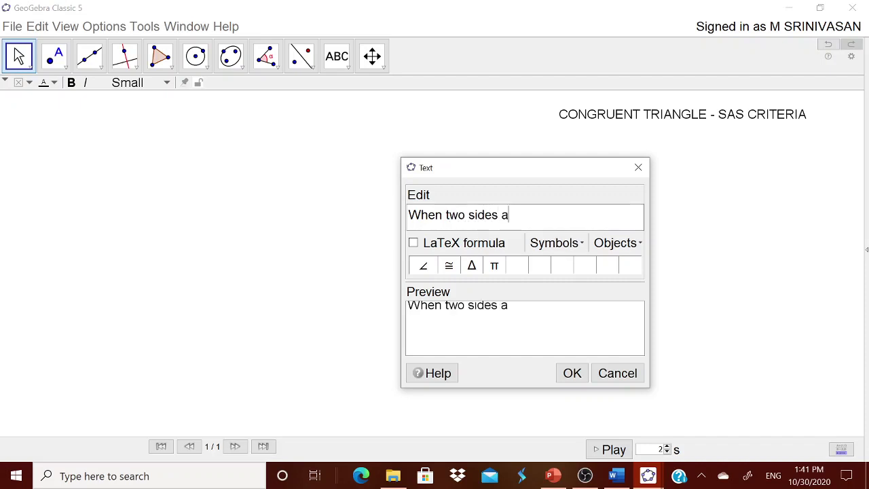
text(nd one inc)
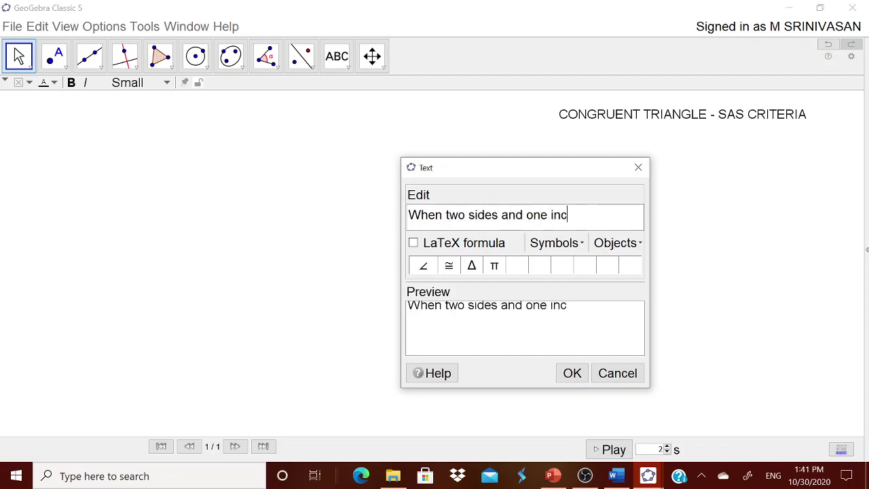
text(luded angle )
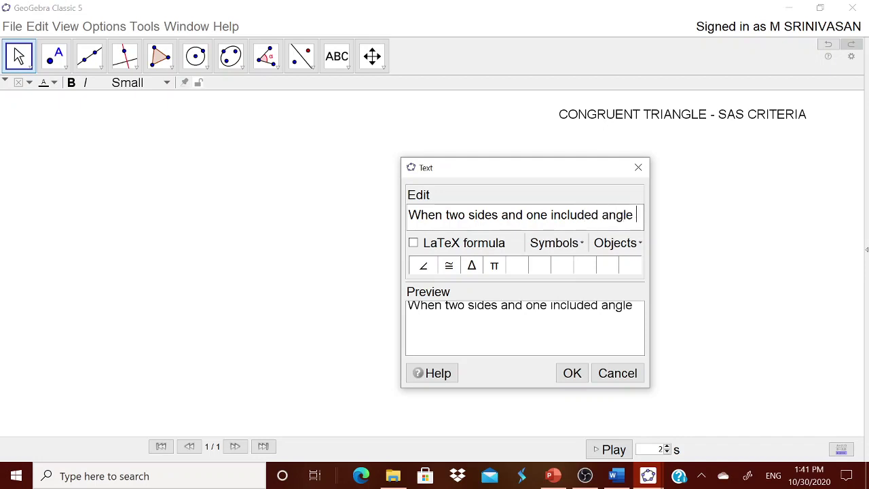
text(of one triangle)
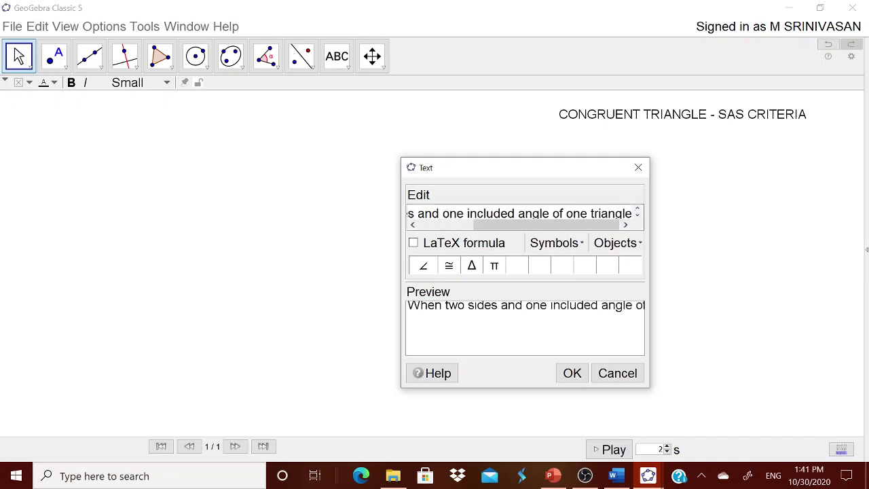
- Add the second line "is equal to two sides and included angle of another triangle" to the text
key(Return)
text(is eu)
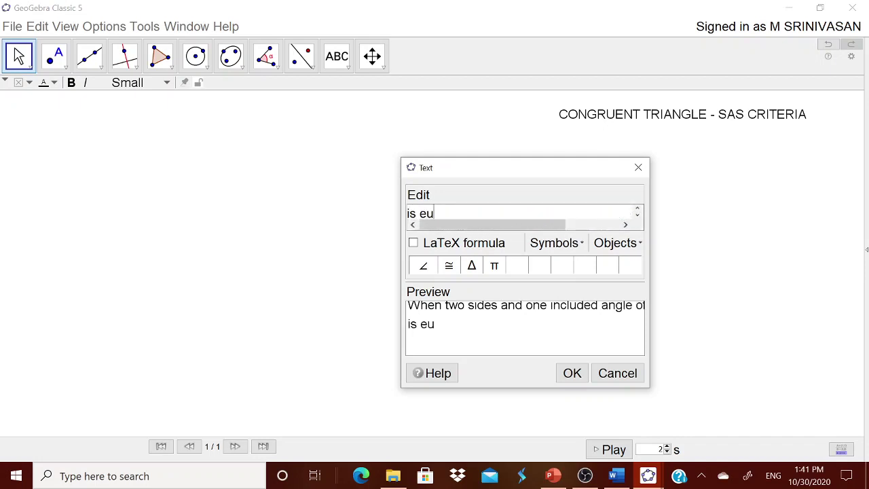
key(BackSpace)
key(BackSpace)
text(uql)
key(BackSpace)
key(BackSpace)
text(qual to t)
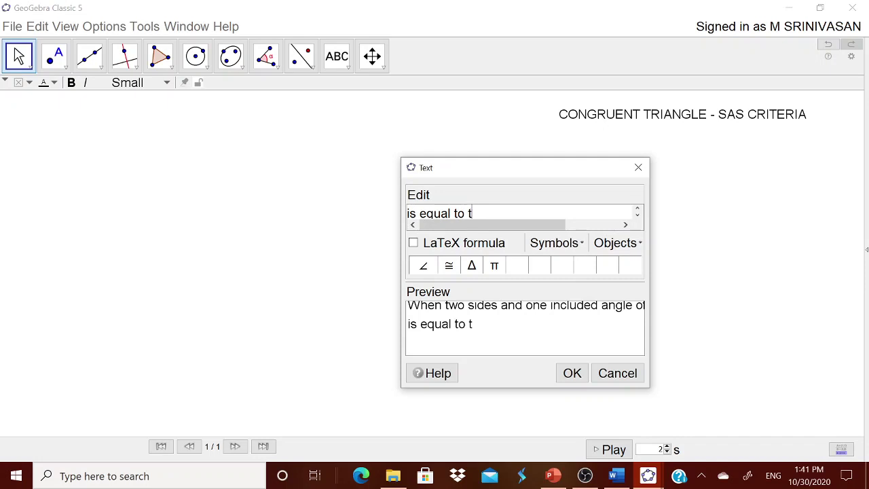
text(wo sides and)
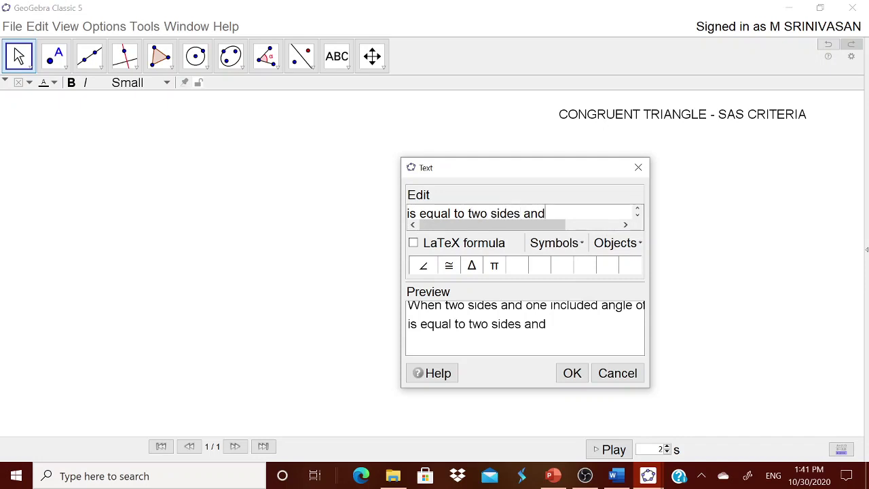
text( included)
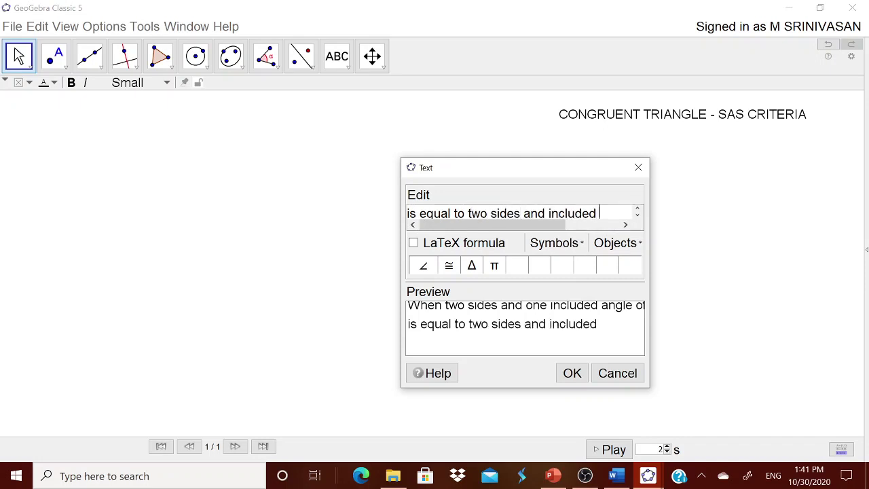
text( sid)
key(BackSpace)
key(BackSpace)
text(angel)
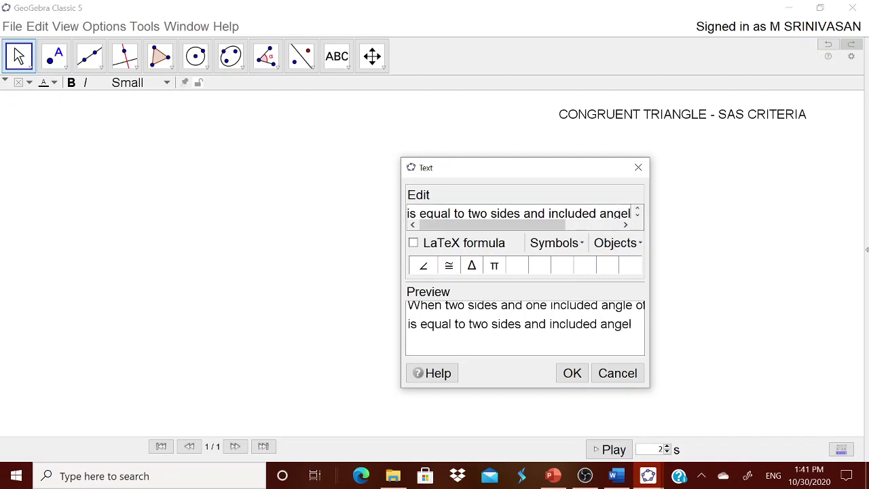
key(BackSpace)
text(le o)
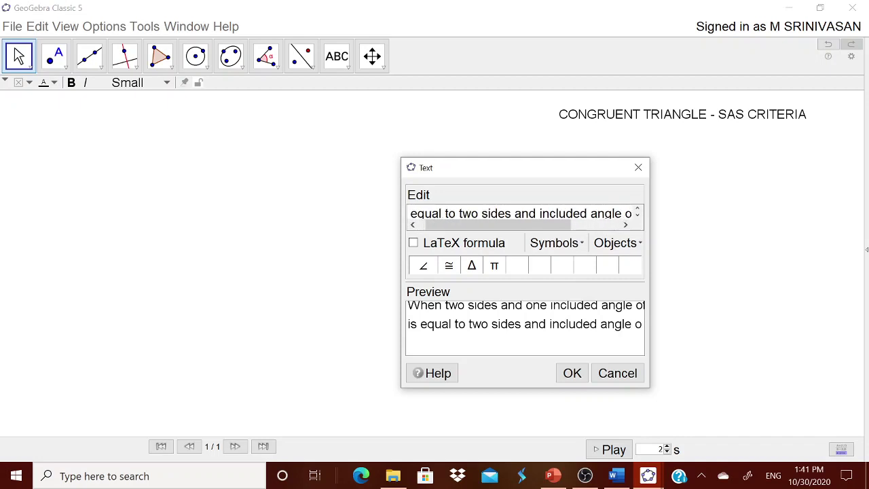
text(f another triange)
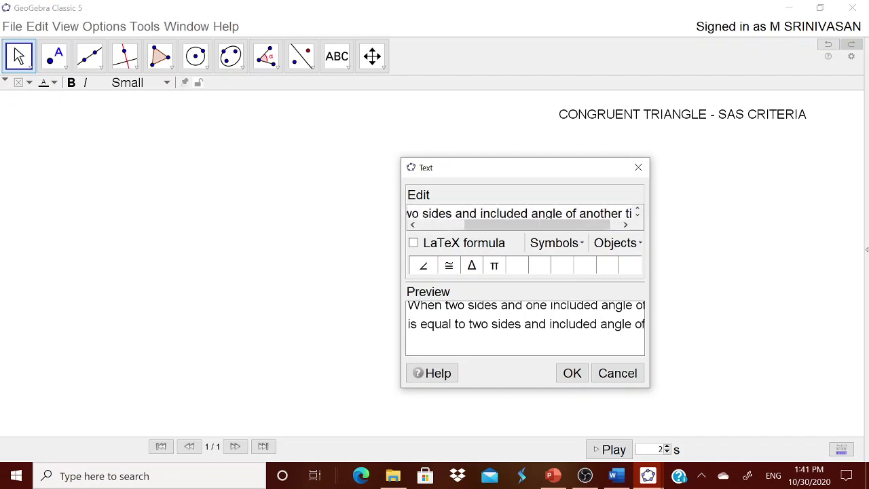
key(BackSpace)
key(BackSpace)
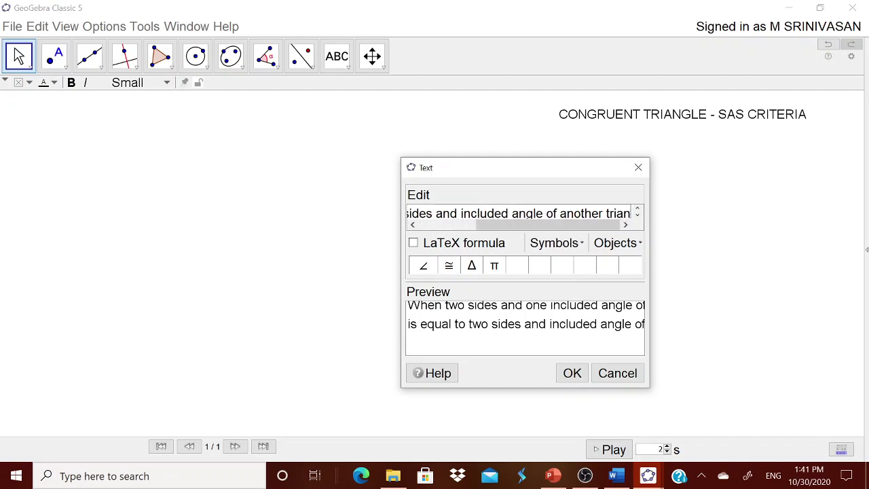
text(gle)
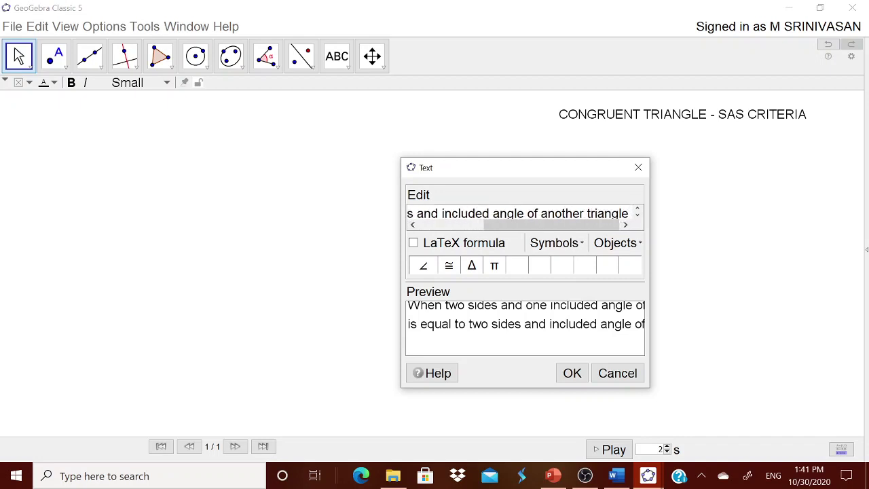
- Finish the text with a third line "then the triangles are congruent" and place it directly beneath the heading
key(Return)
text(then the t)
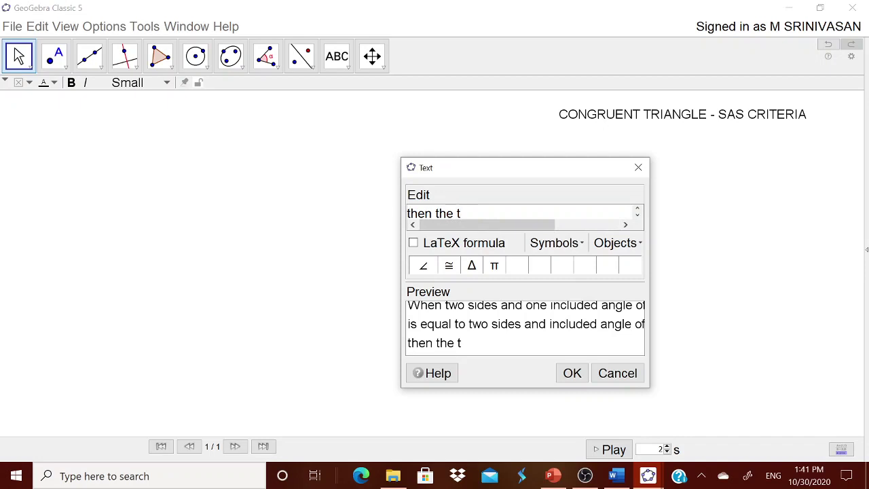
text(riangles are con)
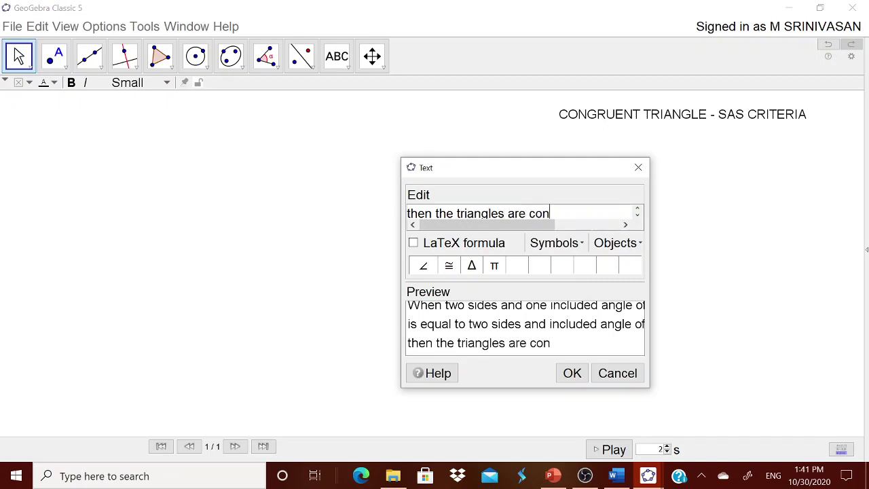
text(gru)
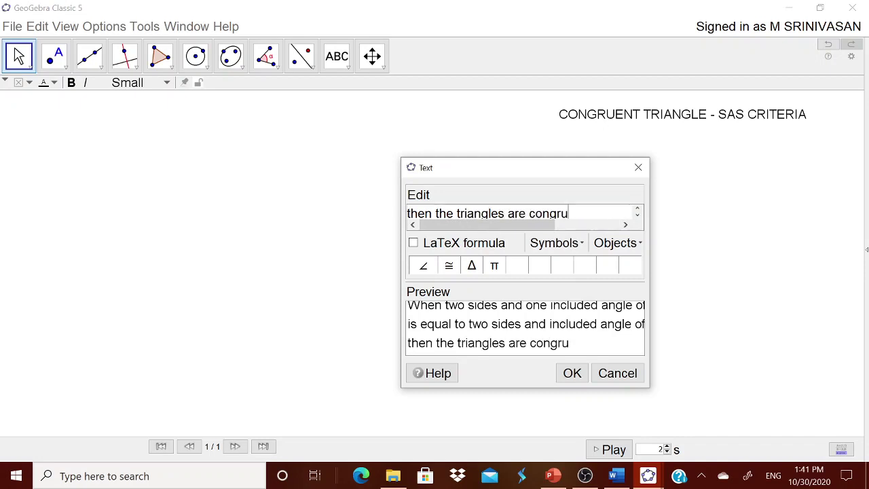
text(ent)
click(572, 373)
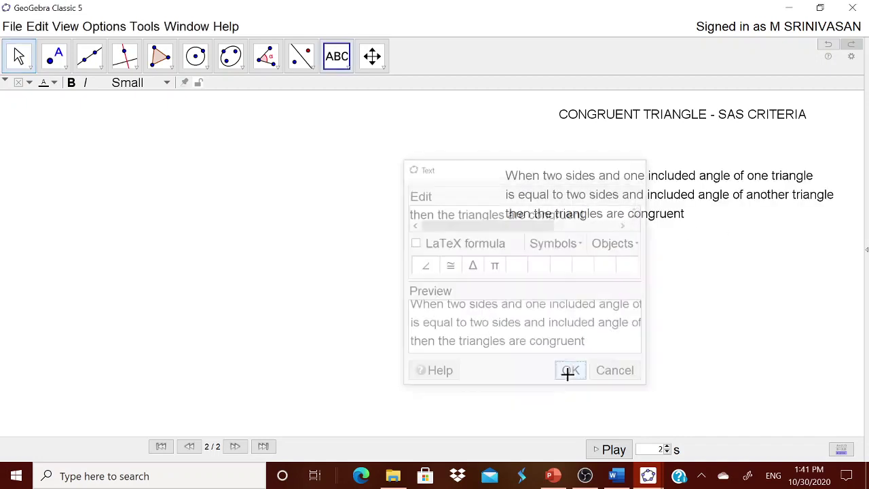
drag(653, 213, 684, 178)
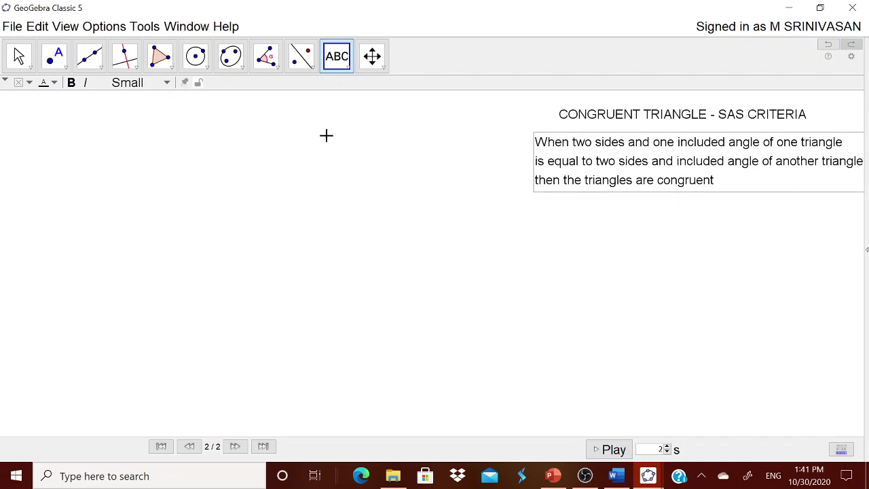
- Draw a closed triangle with the Polygon tool, with a nearly horizontal base and its apex above, in the lower-left part of the drawing area
click(160, 57)
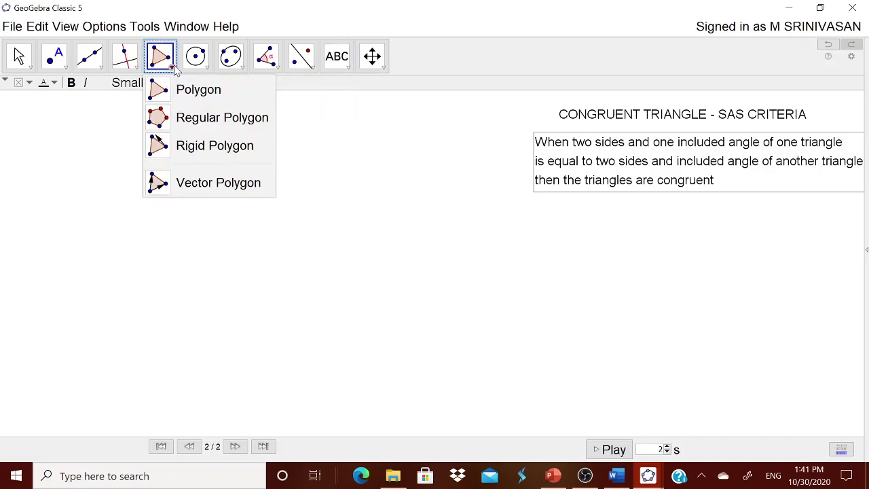
click(184, 94)
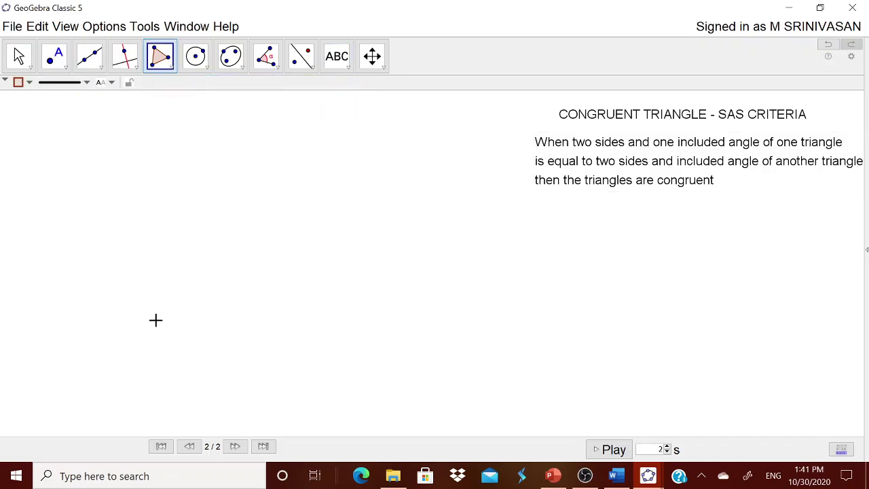
click(94, 364)
click(229, 367)
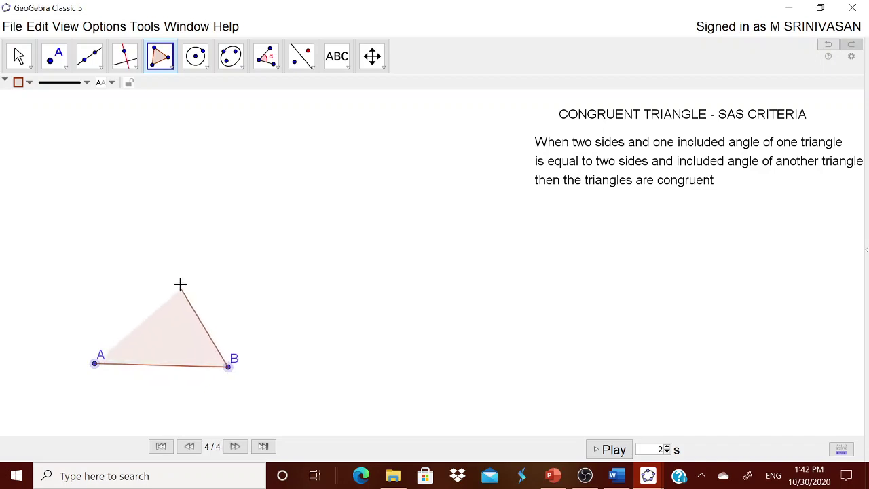
click(159, 257)
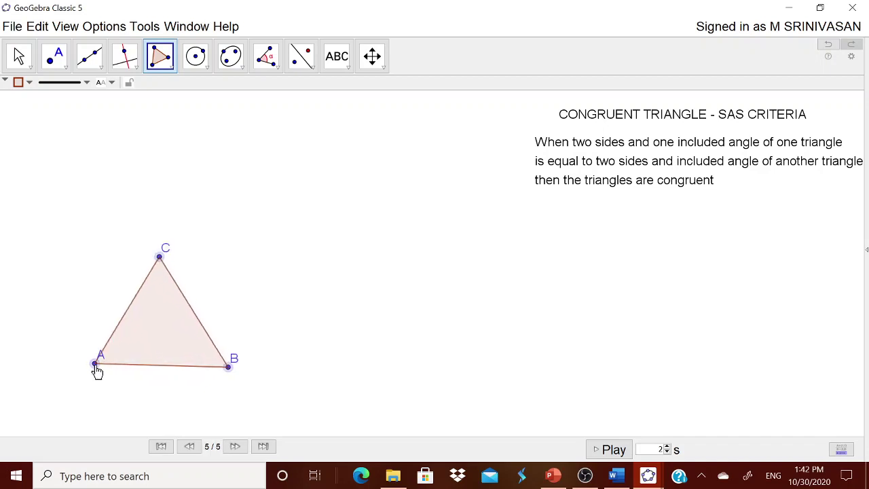
click(95, 365)
- Move the vertex labels A, B and C outside the triangle so they sit clear of its corners
click(19, 56)
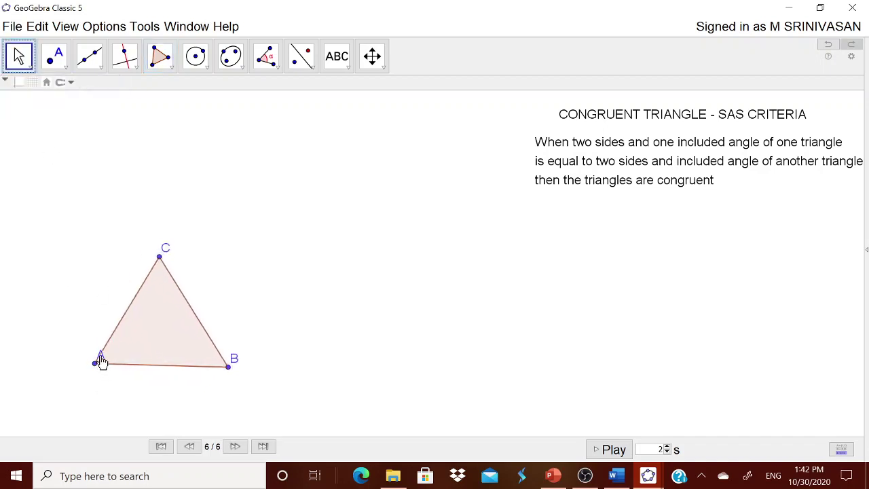
drag(100, 362, 79, 376)
drag(235, 367, 243, 381)
drag(166, 249, 158, 244)
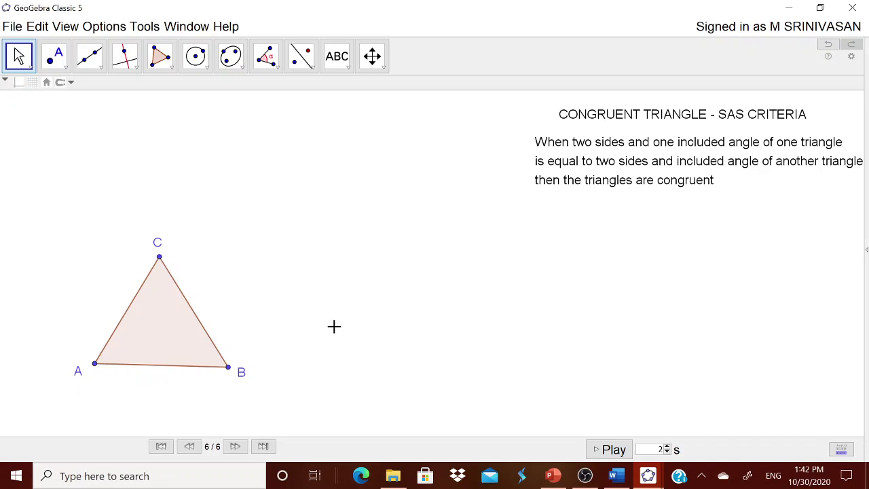
- Mark the triangle's interior angle at vertex A, between sides AB and AC, with the Angle tool
click(274, 64)
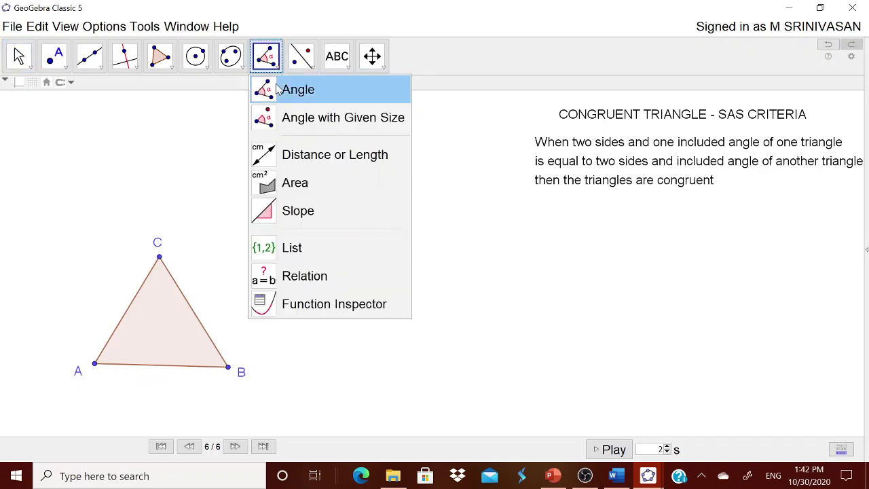
click(282, 89)
click(228, 367)
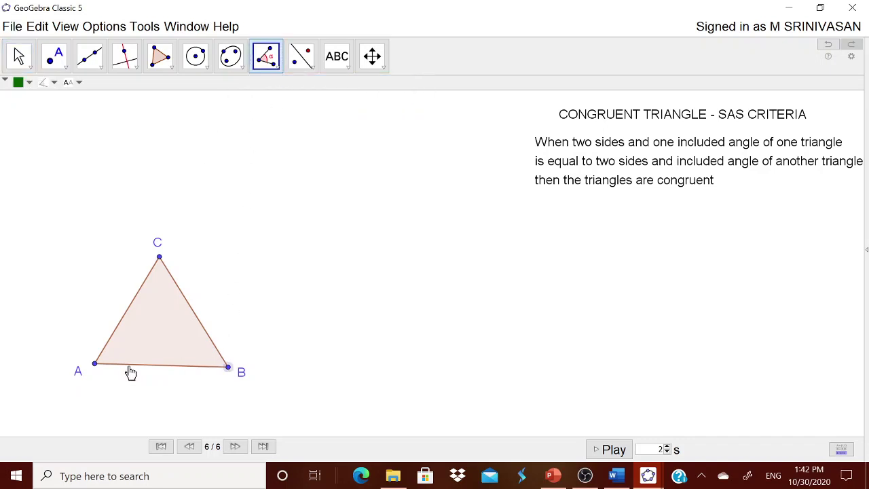
click(95, 364)
click(159, 259)
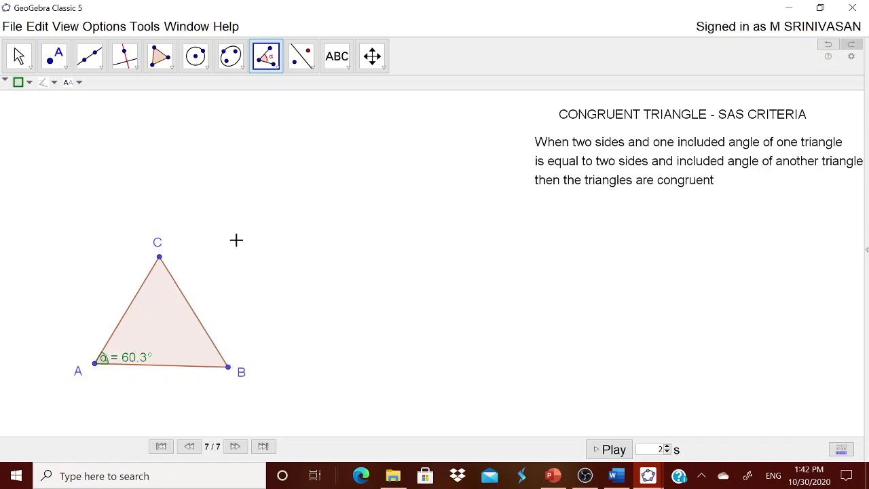
- Move the angle label at vertex A further inside the triangle so it sits clear of the angle arc
key(Escape)
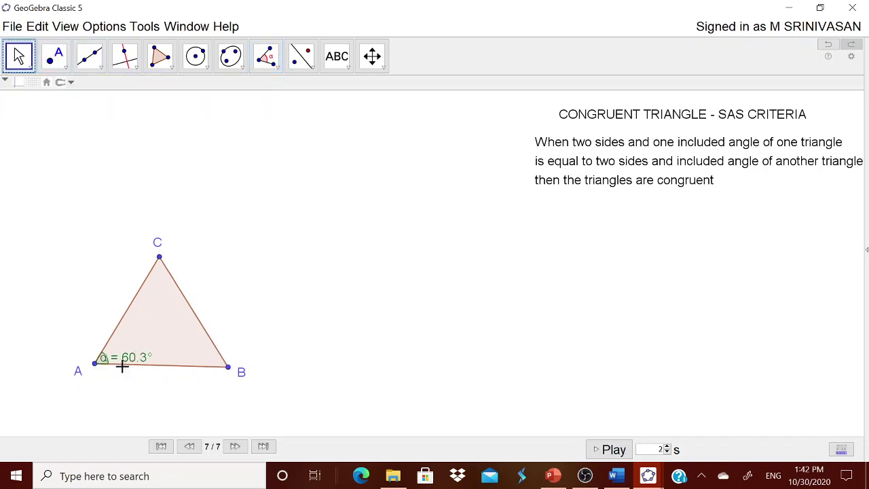
drag(130, 365, 141, 357)
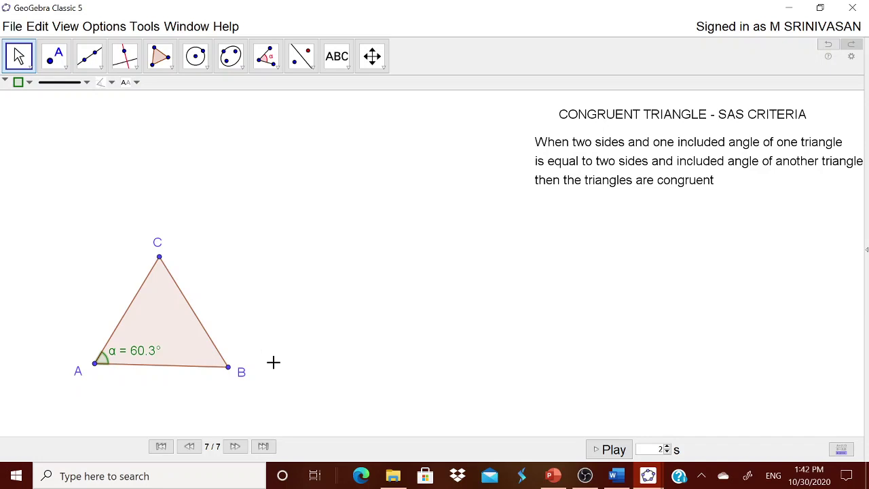
right_click(166, 370)
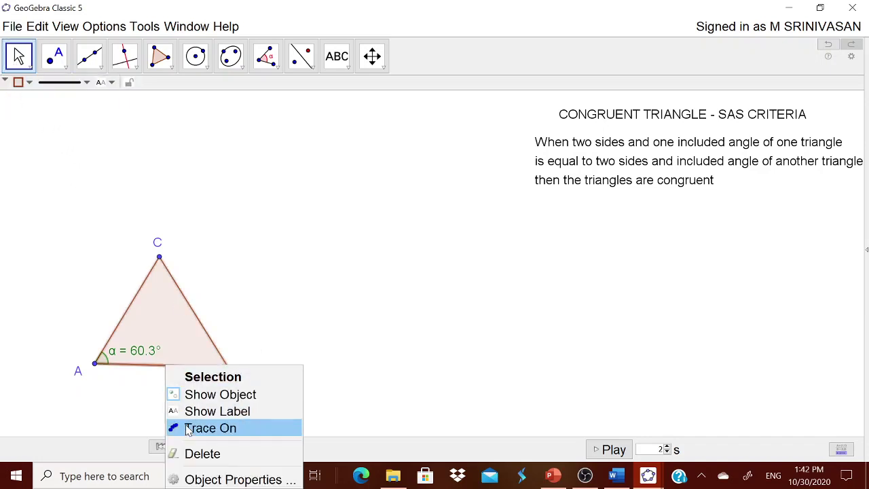
click(355, 350)
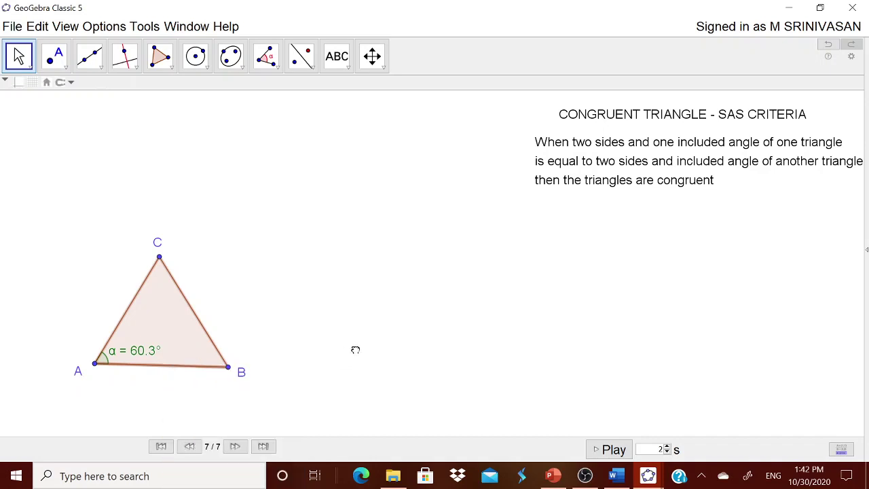
- Label side AB with its name and value, and place the label just beneath the side
right_click(188, 372)
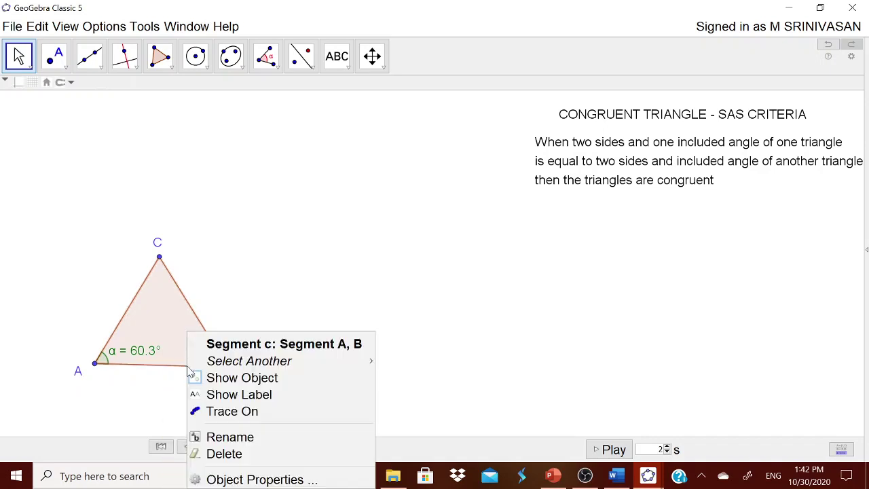
key(Escape)
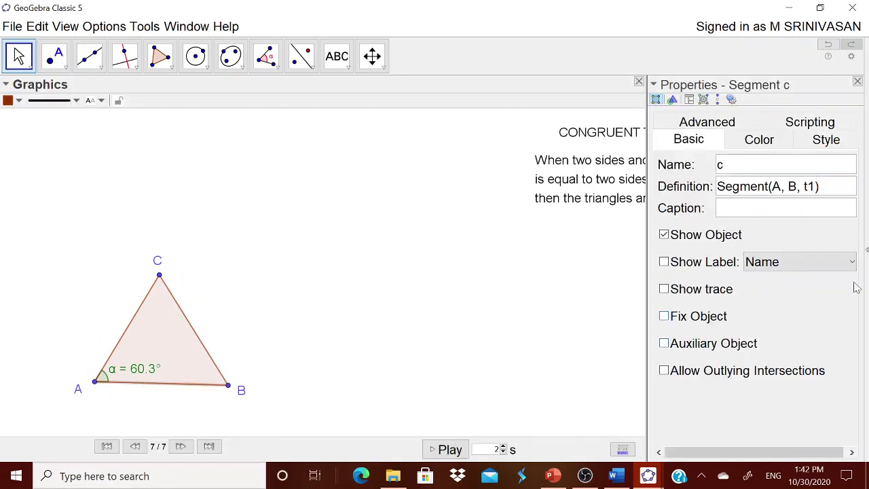
click(718, 265)
click(764, 264)
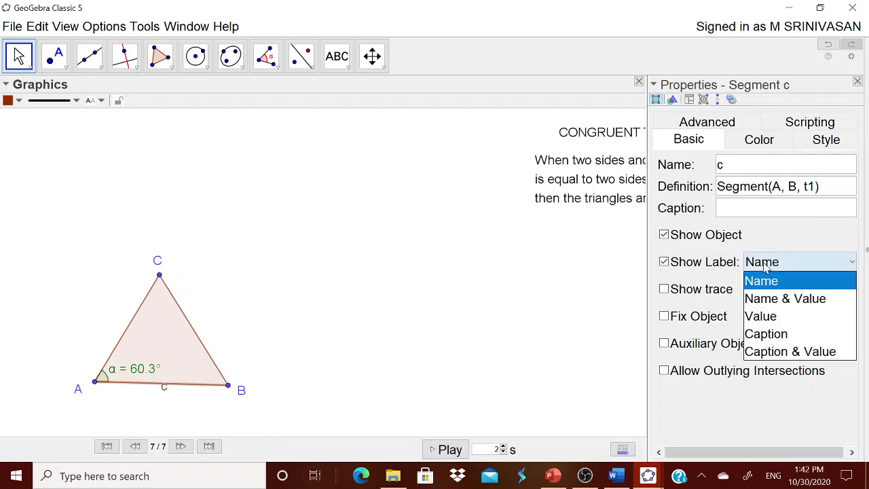
click(763, 300)
drag(190, 394, 173, 397)
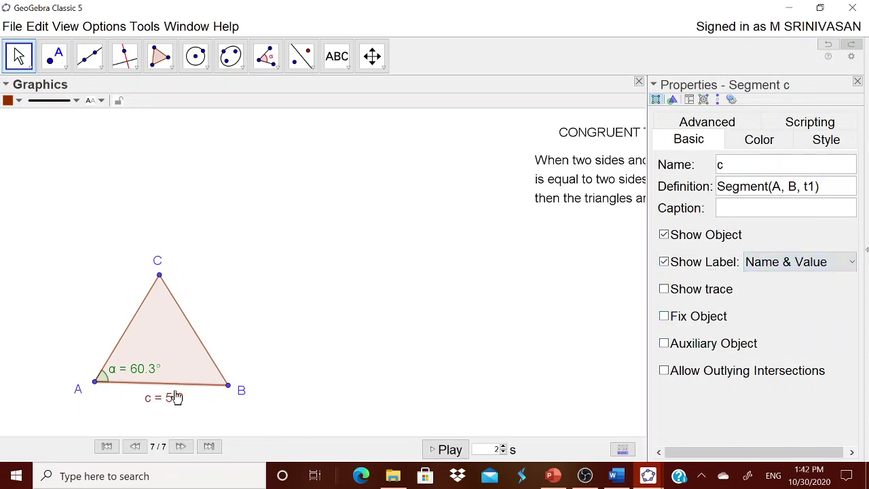
- Label side CA with its name and value, and place the label outside the triangle beside that side
click(122, 349)
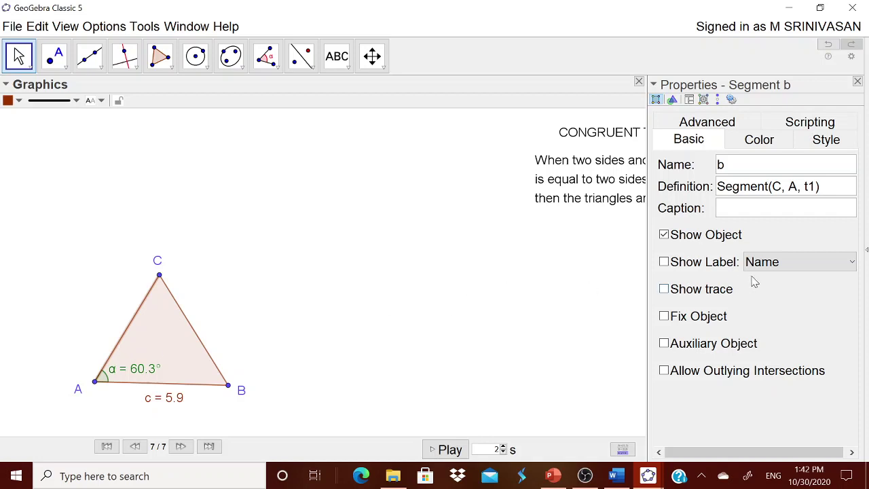
click(664, 262)
click(778, 271)
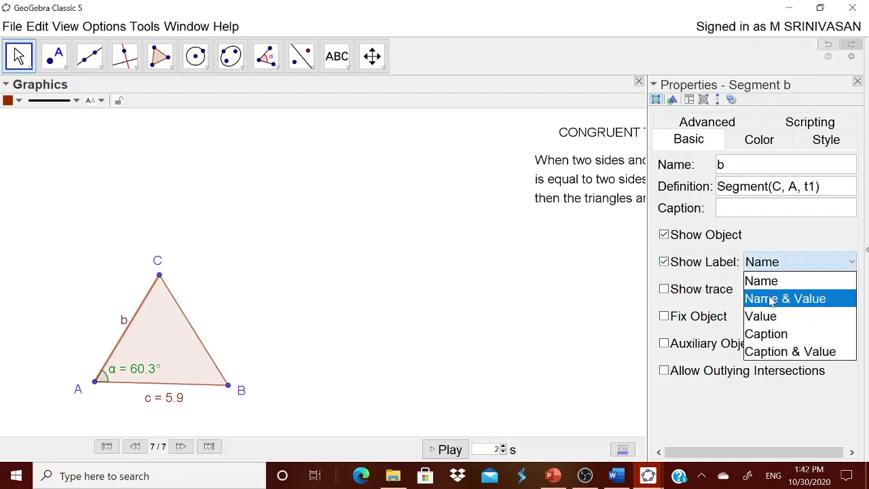
click(772, 300)
drag(148, 319, 116, 314)
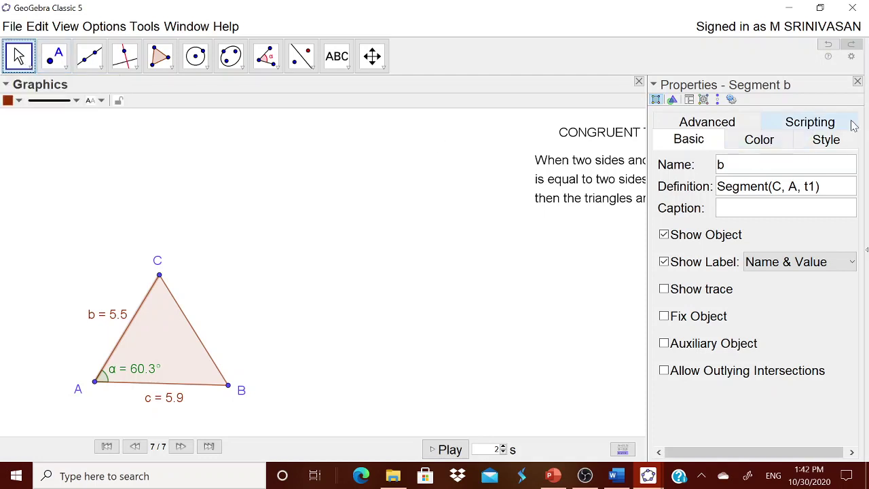
click(858, 82)
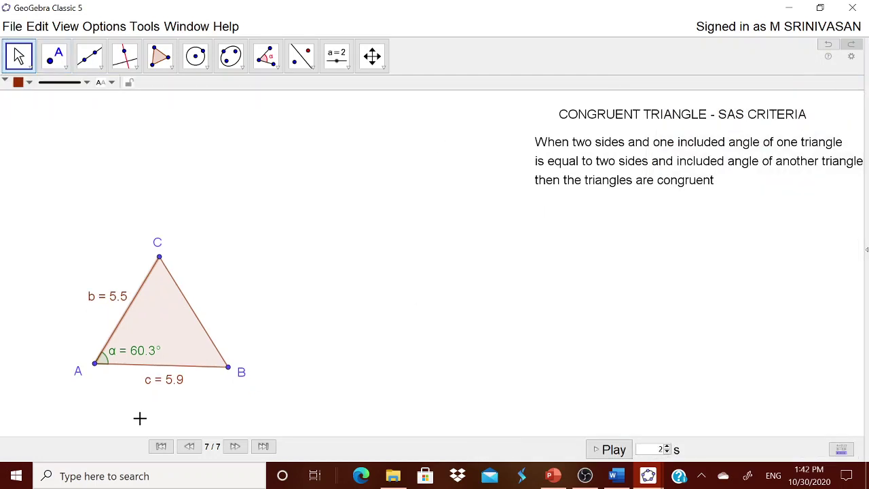
click(313, 336)
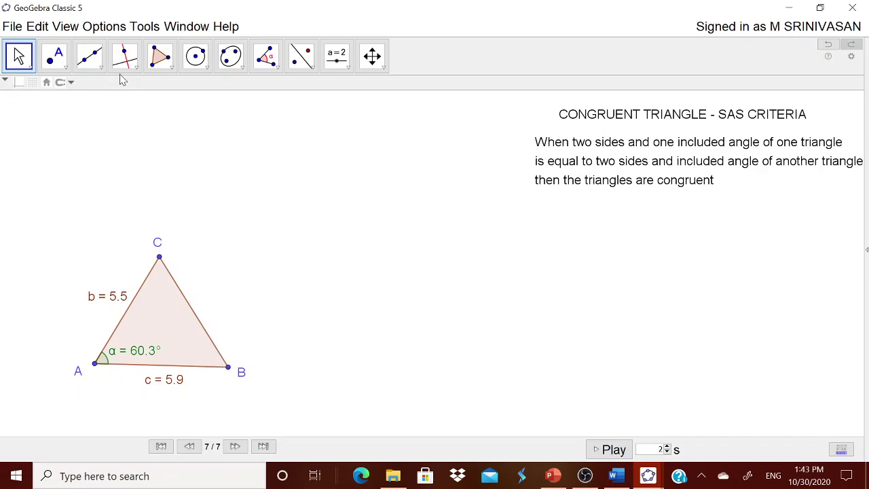
- Draw a segment of given length c from a new point to the right of the triangle, and move vertex B slightly to test the link
click(100, 67)
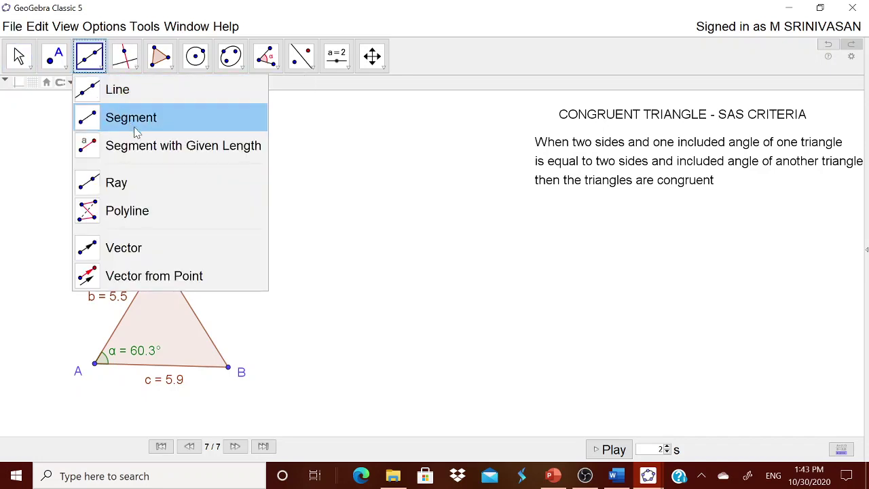
click(151, 151)
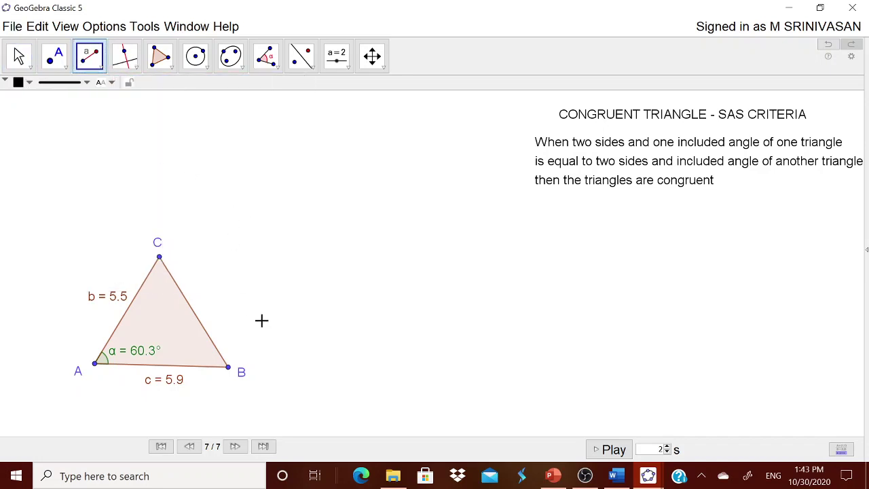
click(338, 367)
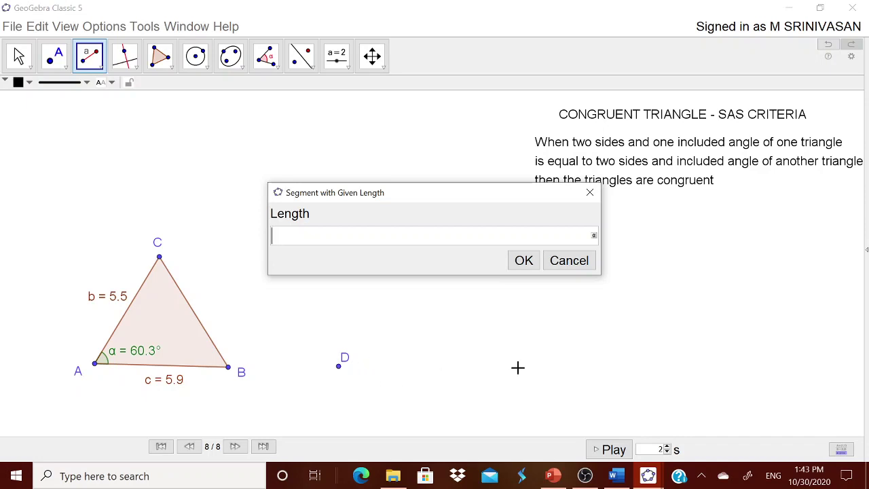
text(c)
click(527, 260)
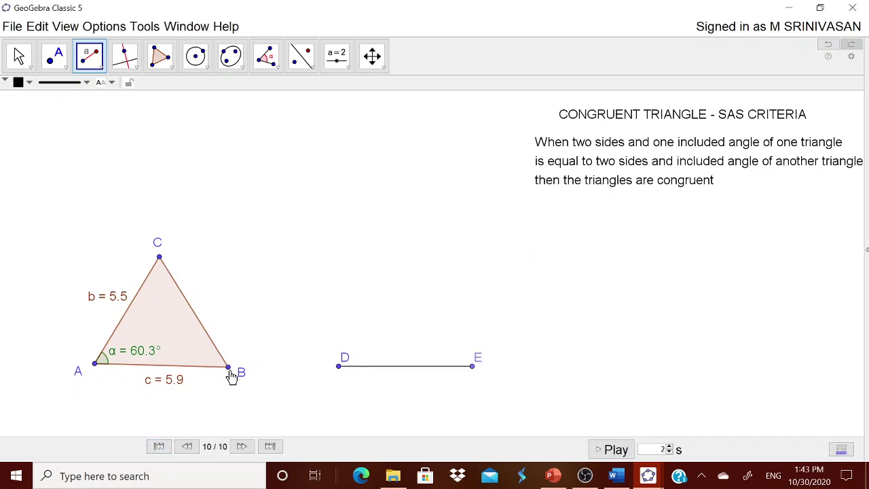
key(Escape)
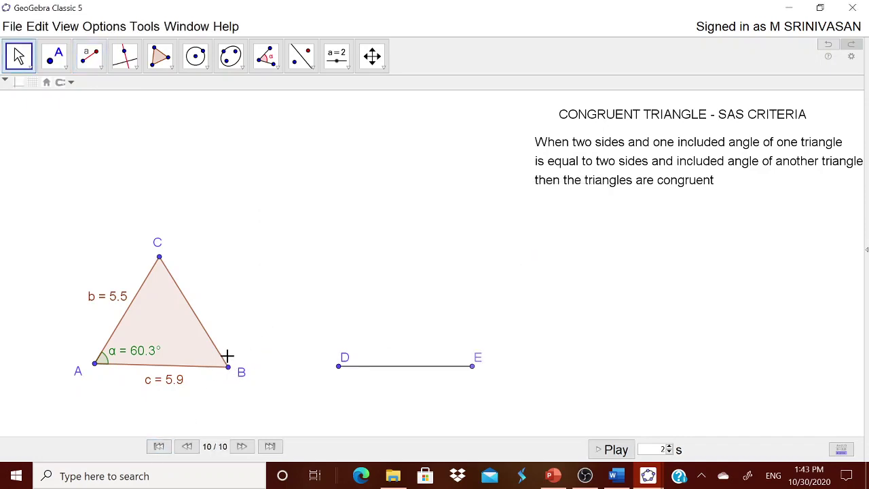
mouse_move(228, 367)
mouse_down()
mouse_move(278, 370)
mouse_move(220, 370)
mouse_up()
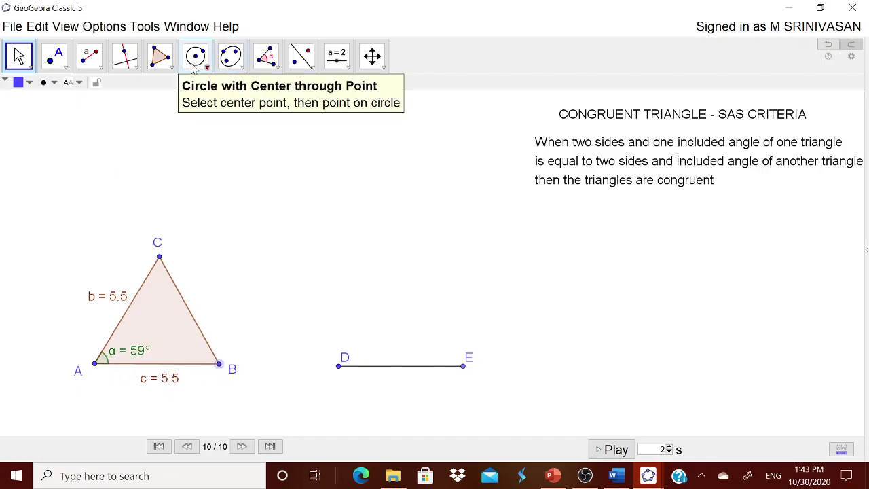
- Construct a counterclockwise angle of size α at D from leg DE with Angle with Given Size, and move vertex B to test it
click(276, 69)
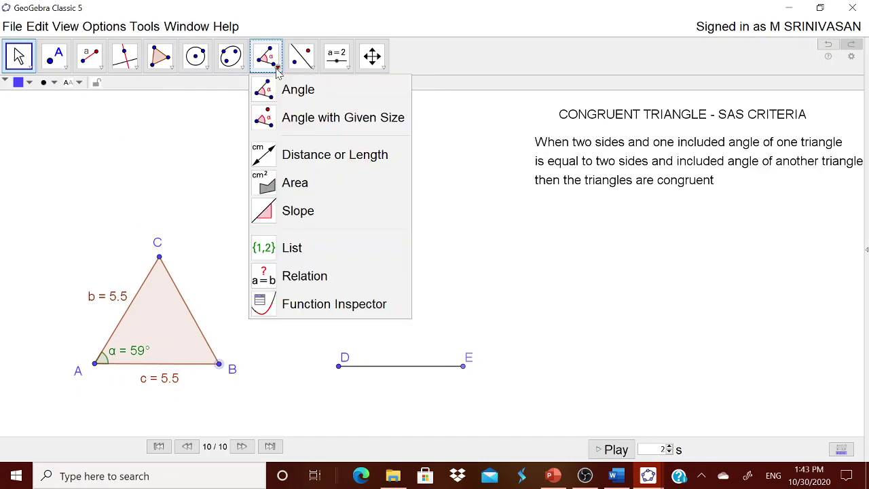
click(306, 120)
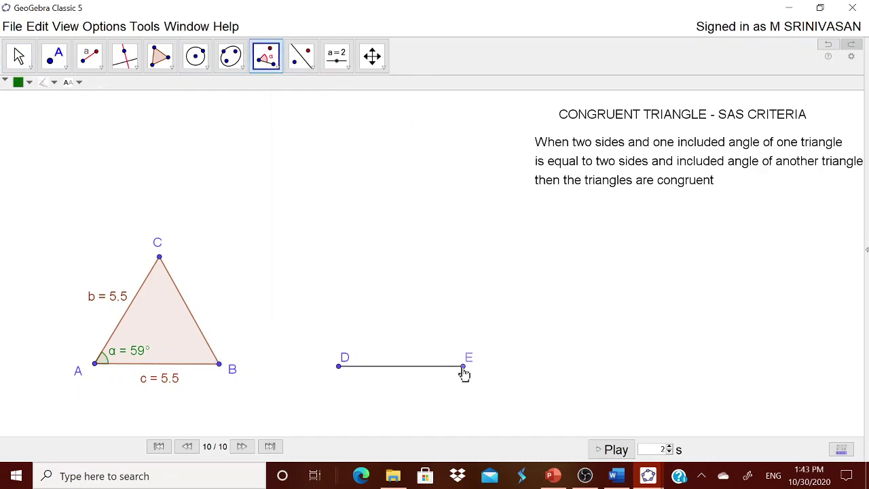
click(462, 370)
click(339, 370)
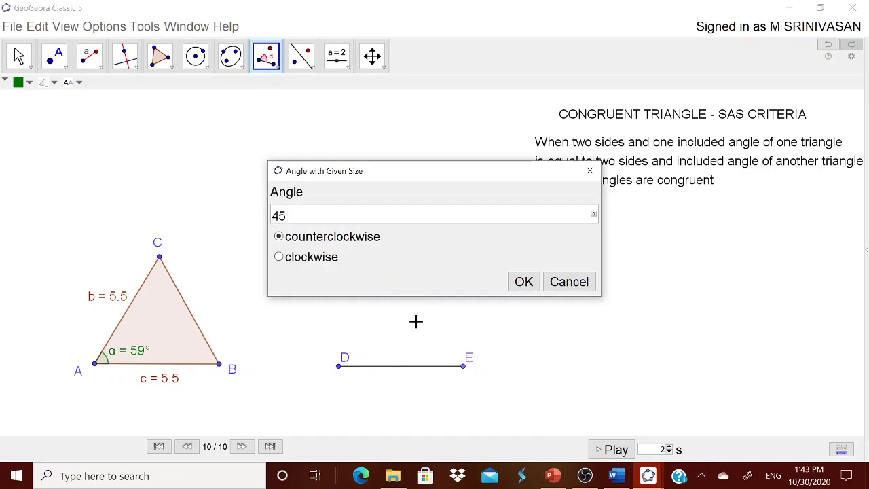
key(BackSpace)
key(BackSpace)
click(595, 214)
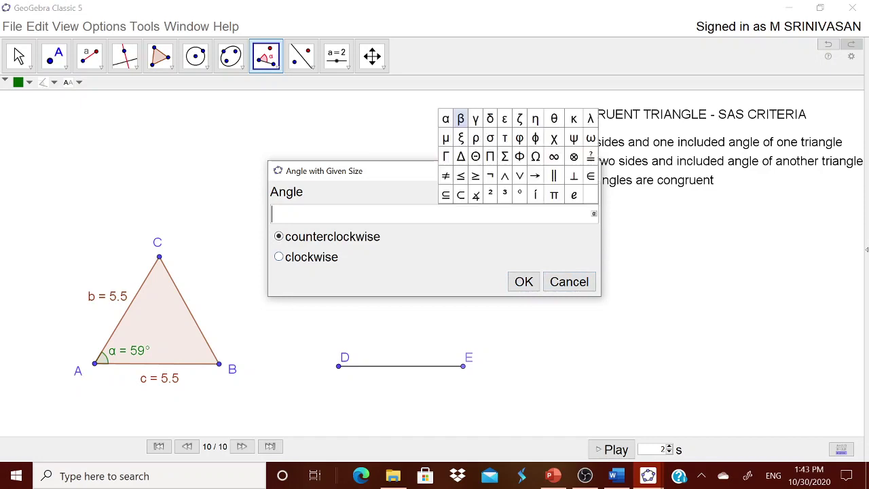
click(446, 120)
click(524, 282)
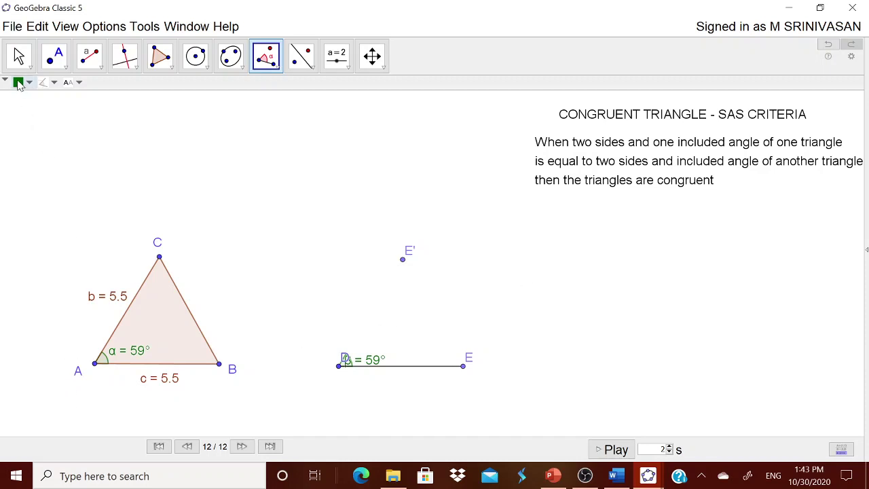
click(18, 56)
mouse_move(221, 374)
mouse_down()
mouse_move(222, 404)
mouse_move(215, 376)
mouse_up()
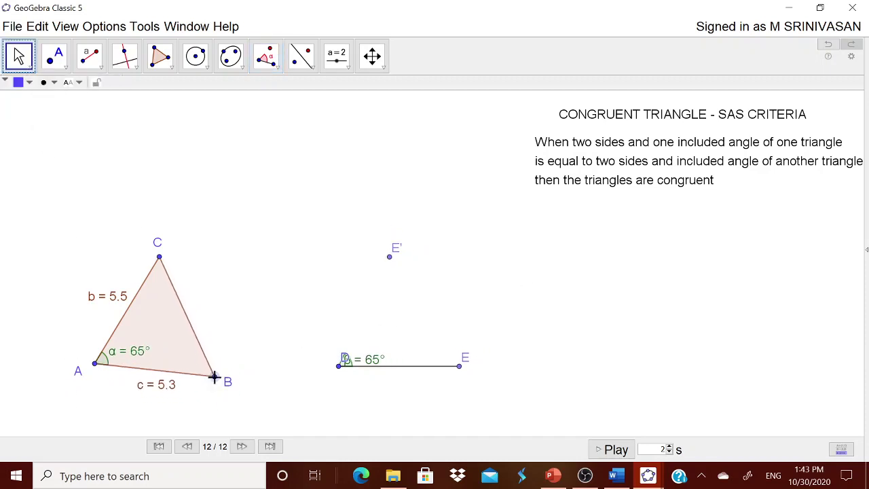
- Draw a ray from D through point E'
click(98, 65)
click(109, 181)
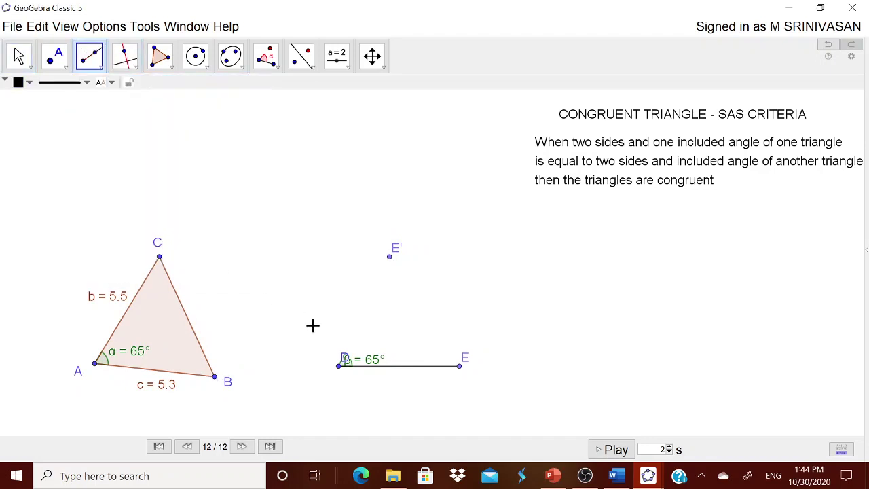
click(339, 366)
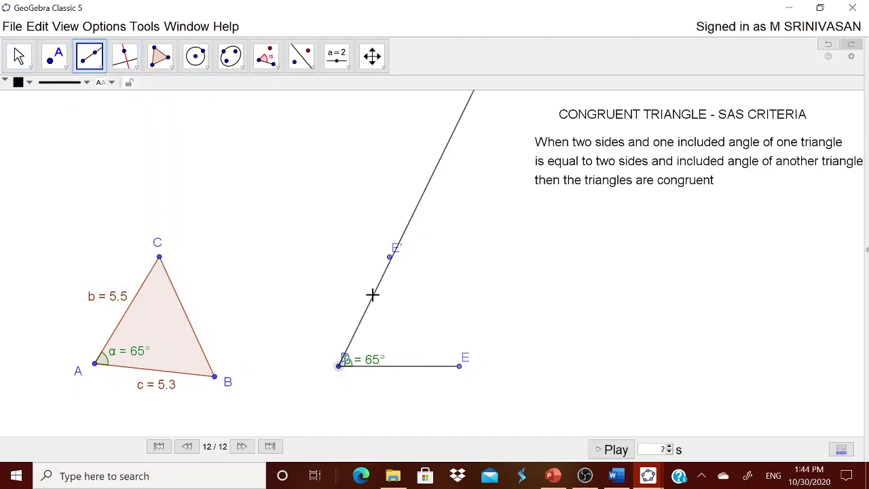
click(389, 256)
click(18, 56)
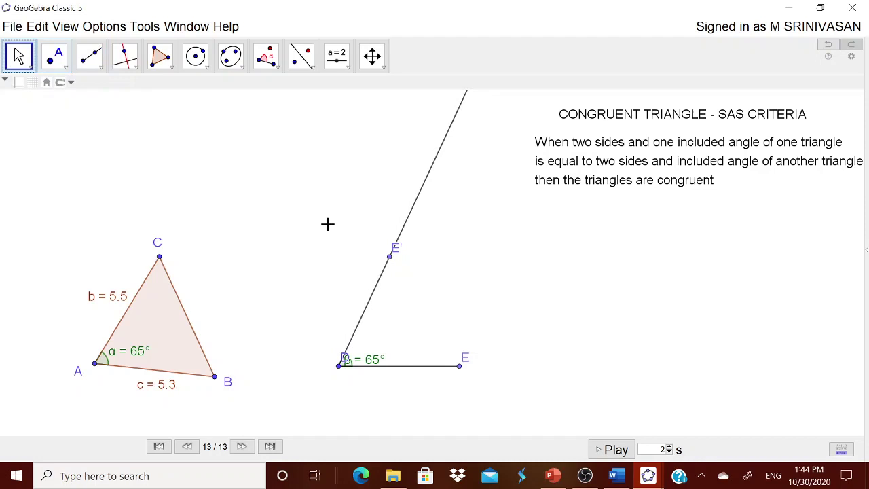
- Hide point E' on the ray
right_click(391, 261)
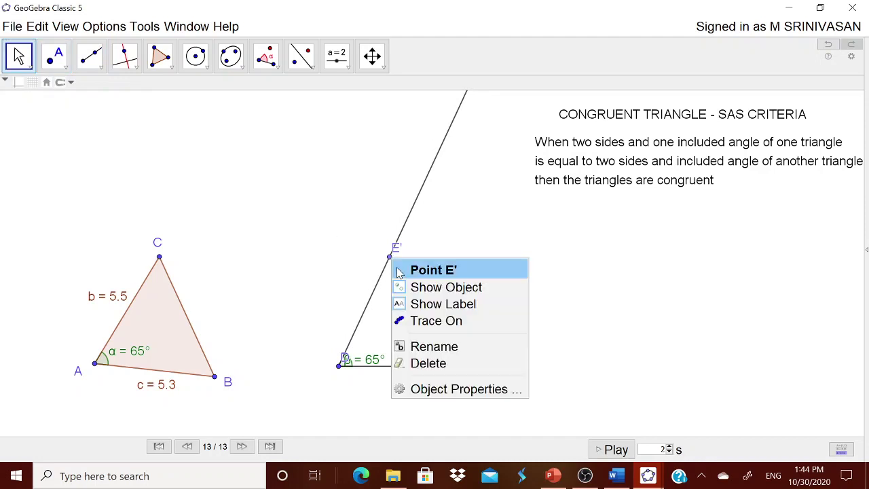
click(421, 286)
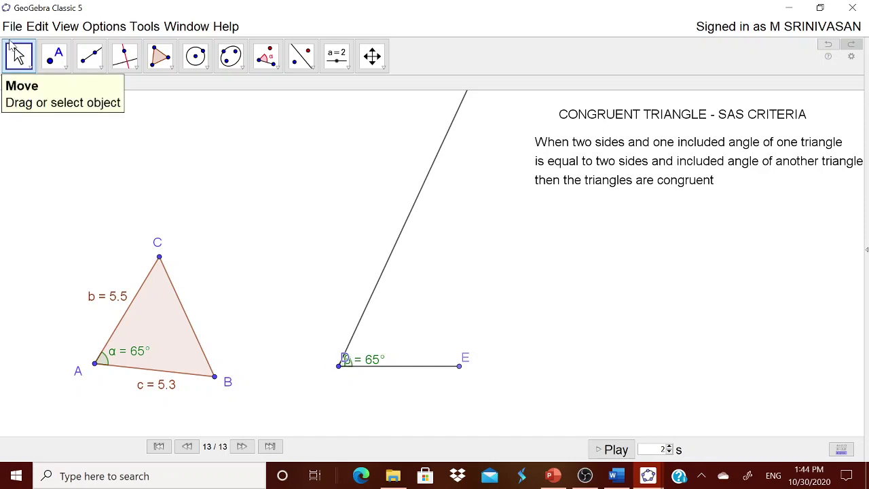
key(Escape)
- Move the labels of point D and its angle apart, and move vertex B so side AB is nearly horizontal
drag(345, 362, 384, 360)
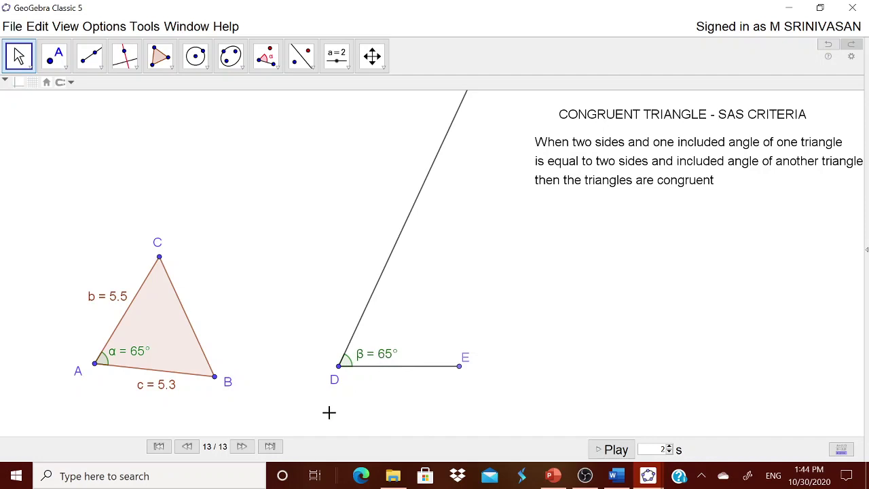
drag(216, 382, 224, 372)
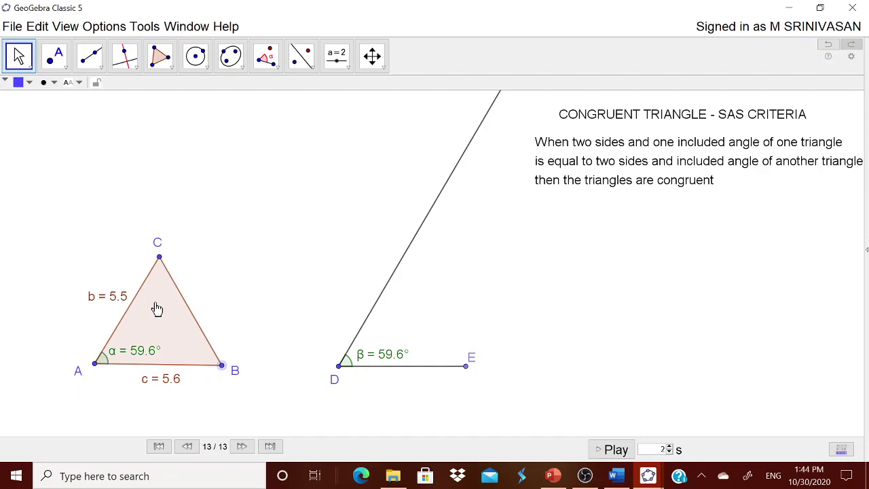
- Draw a circle centred at D with radius b using Circle: Center & Radius
click(208, 66)
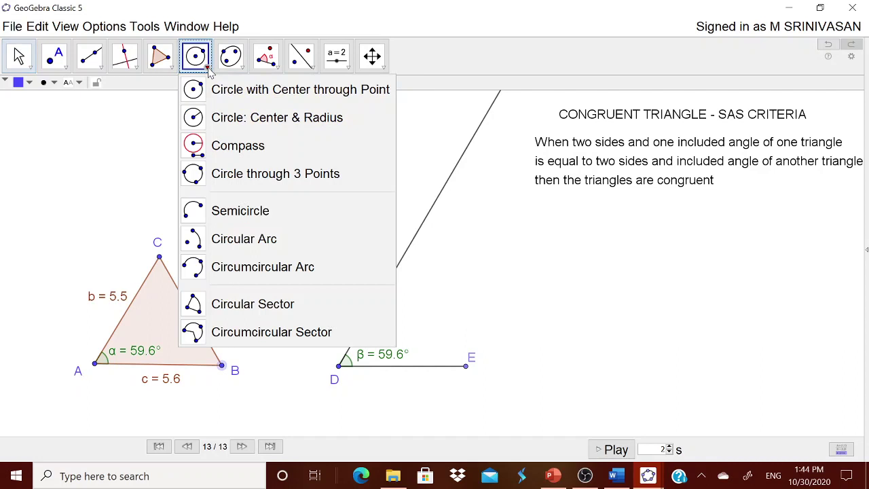
click(239, 120)
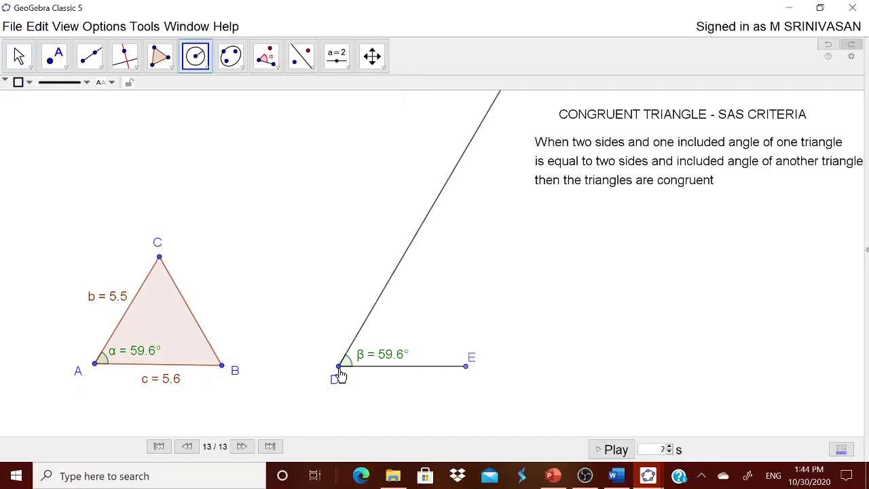
click(339, 368)
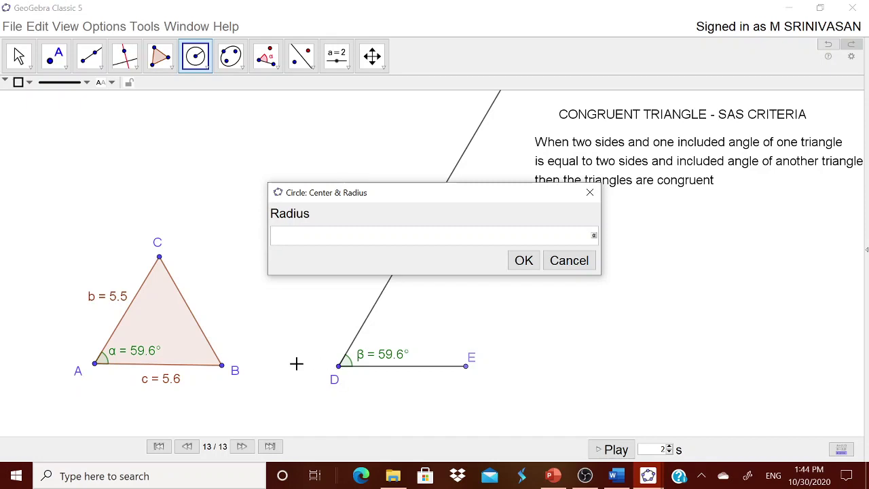
text(b)
click(523, 262)
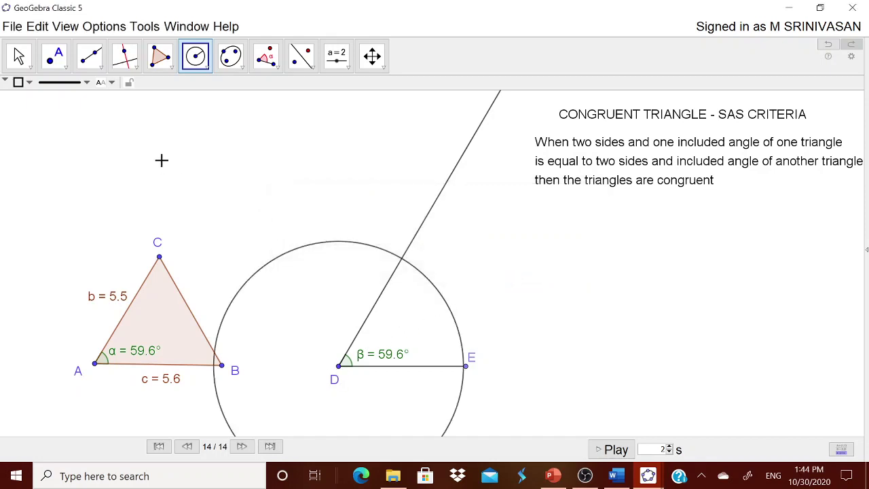
- Mark the intersection point of the circle around D and the slanted ray from D
click(54, 56)
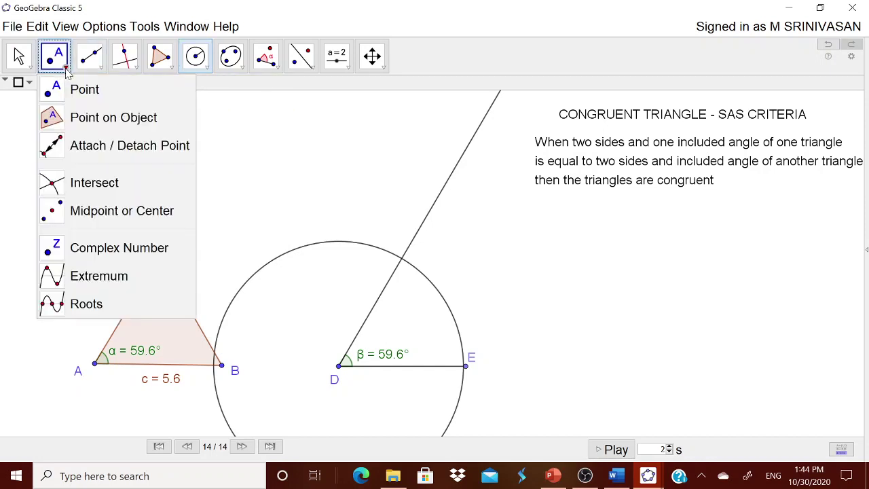
click(101, 186)
click(309, 251)
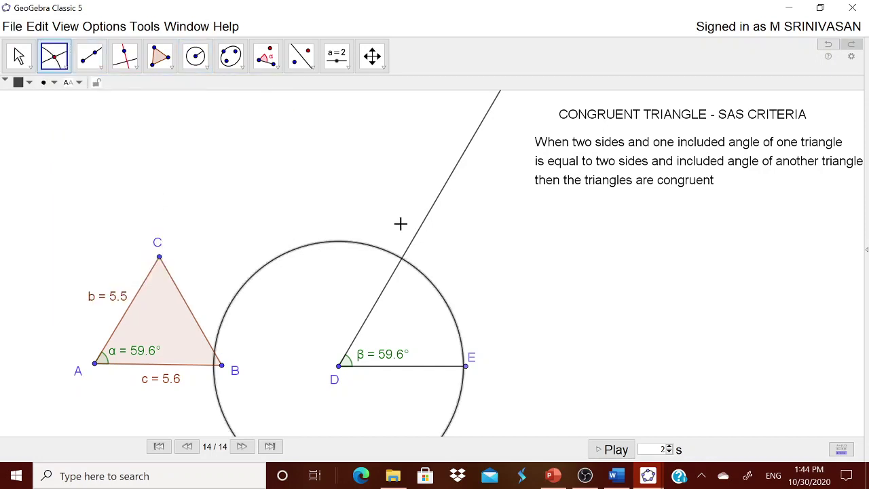
click(434, 214)
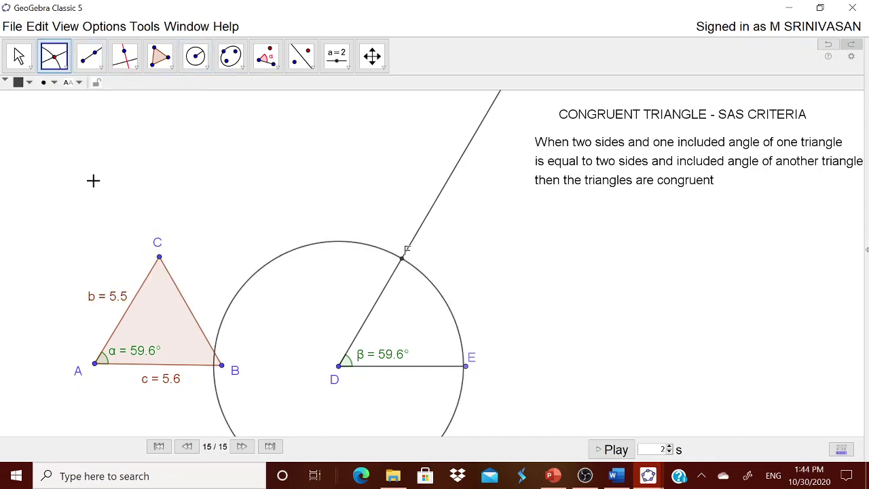
- Draw triangle DEF as a polygon through D, E and the intersection point F
click(173, 72)
click(192, 99)
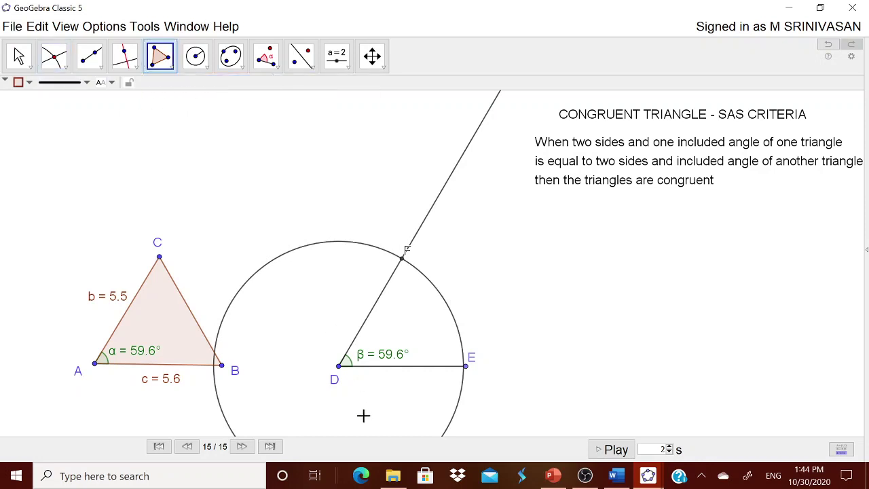
click(339, 368)
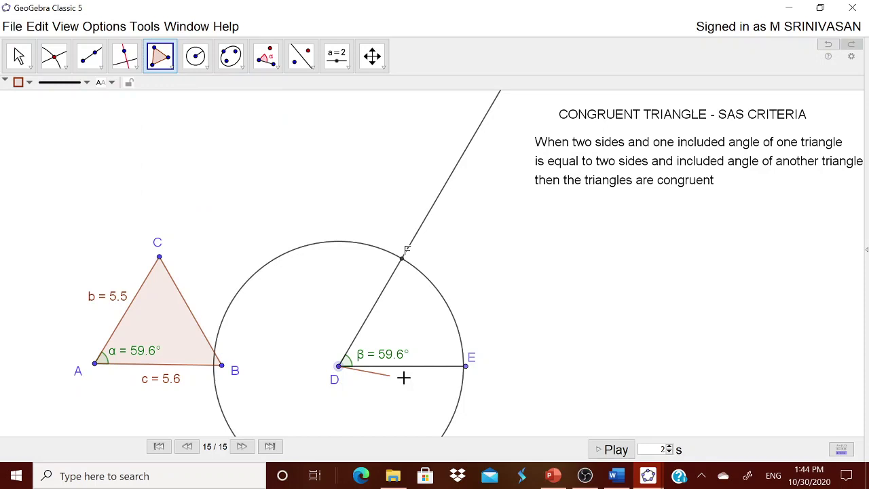
click(466, 366)
click(403, 259)
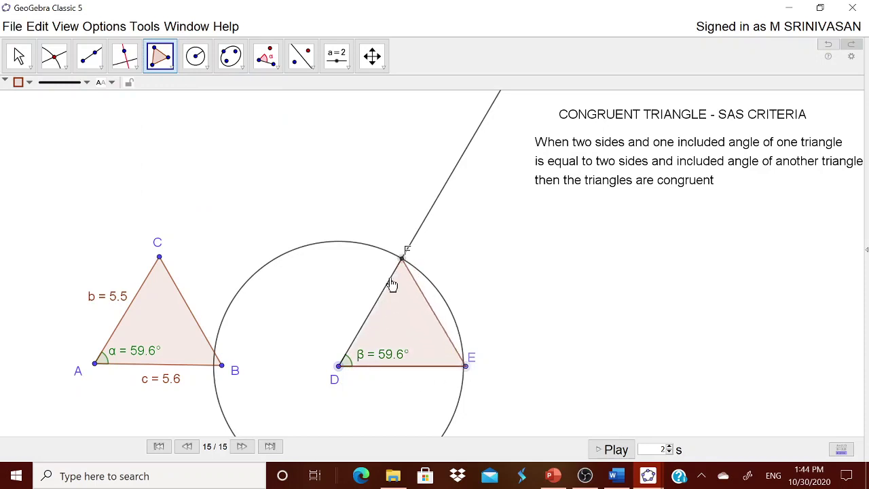
click(339, 366)
- Hide the ray from D and the circle around D
click(19, 57)
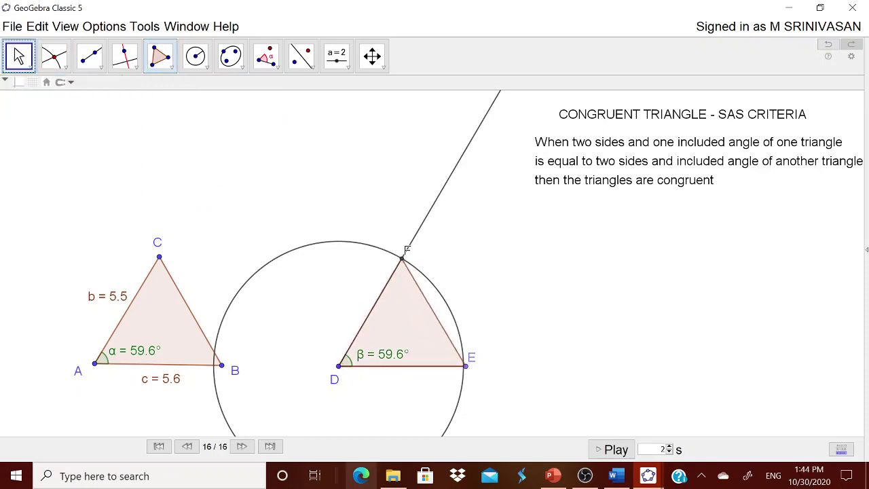
right_click(454, 178)
click(501, 200)
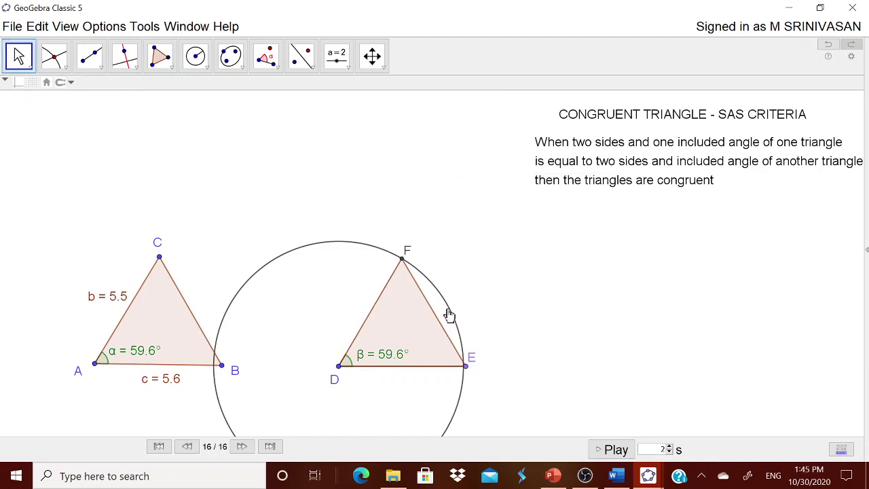
right_click(450, 311)
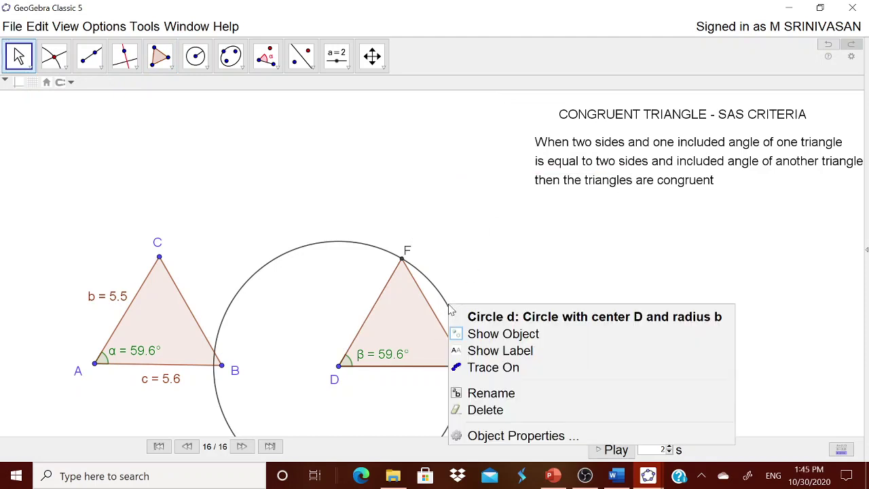
click(503, 334)
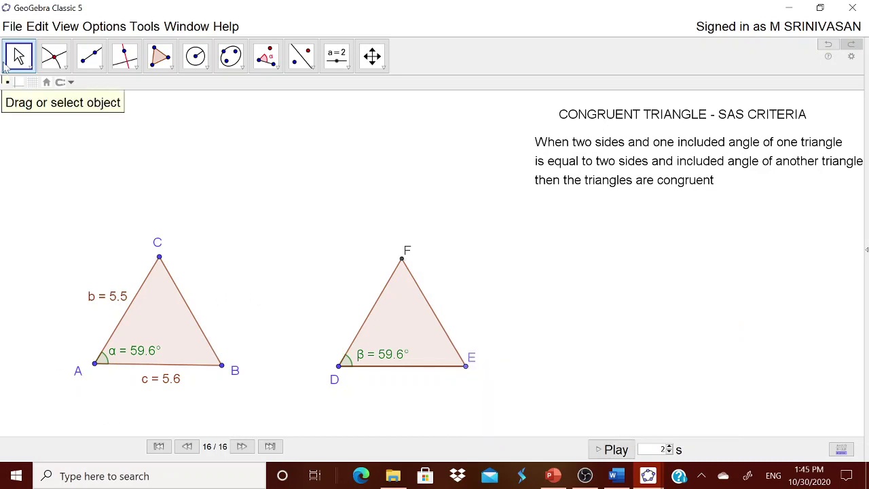
- Rotate triangle DEF slightly by moving point E, and reposition it by moving point D and the whole triangle
drag(468, 368, 385, 367)
mouse_move(466, 363)
mouse_down()
mouse_move(466, 372)
mouse_move(461, 352)
mouse_move(454, 382)
mouse_move(448, 348)
mouse_move(458, 368)
mouse_up()
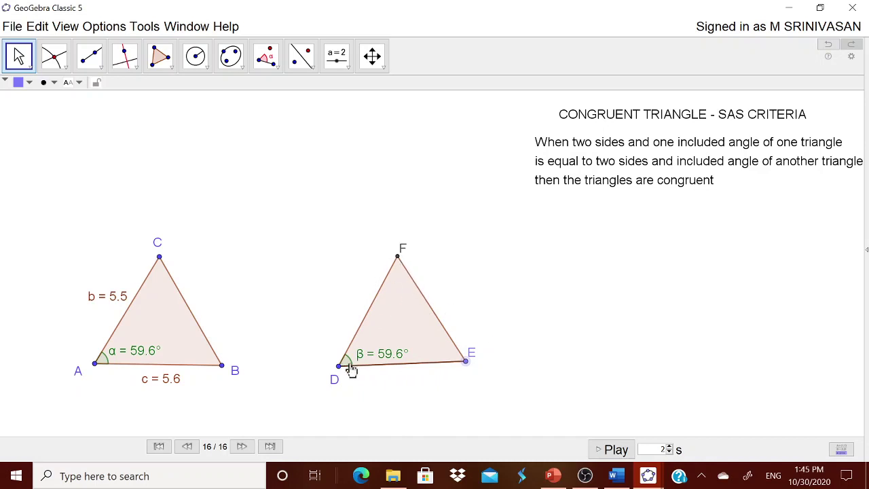
drag(339, 366, 369, 359)
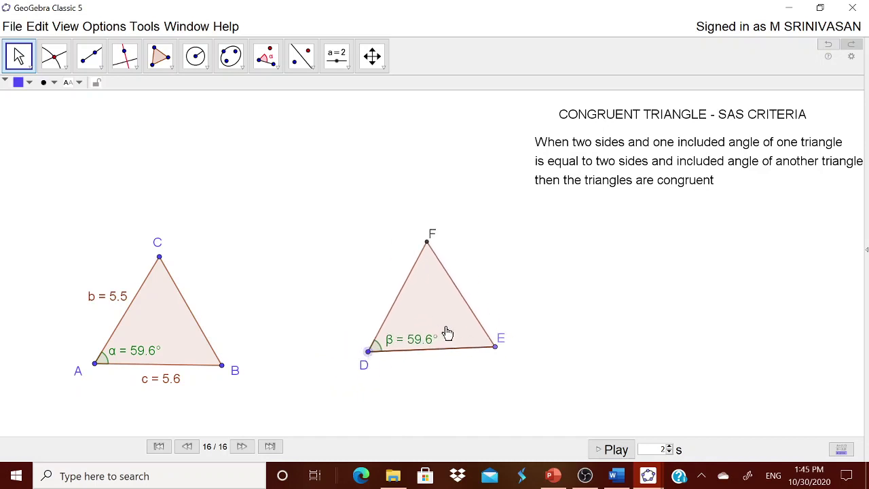
drag(446, 333, 407, 319)
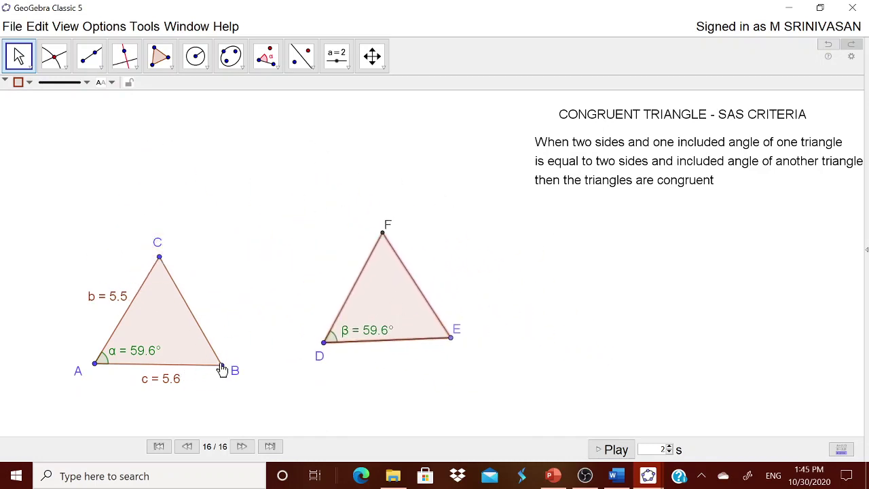
- Reshape triangle ABC by moving vertices B, A and C so b is about 8.2, c about 6.5 and α about 61.5°
drag(222, 365, 244, 351)
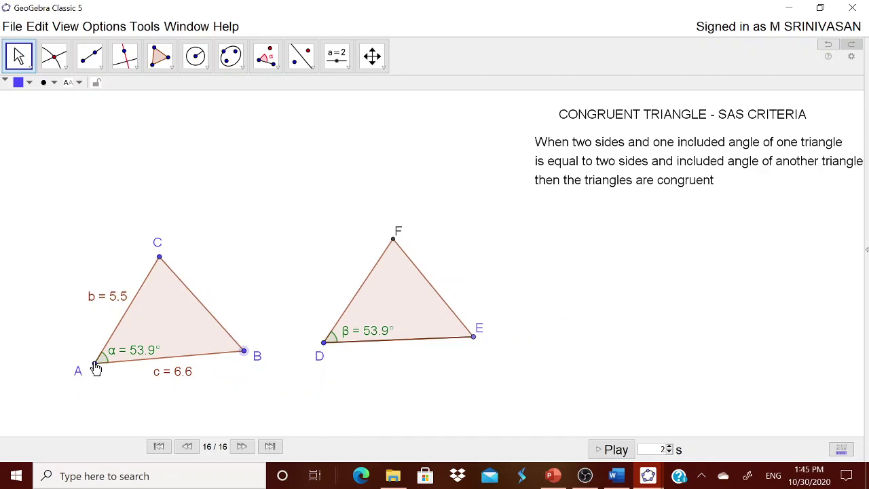
mouse_move(96, 367)
mouse_down()
mouse_move(47, 423)
mouse_move(93, 392)
mouse_move(99, 374)
mouse_up()
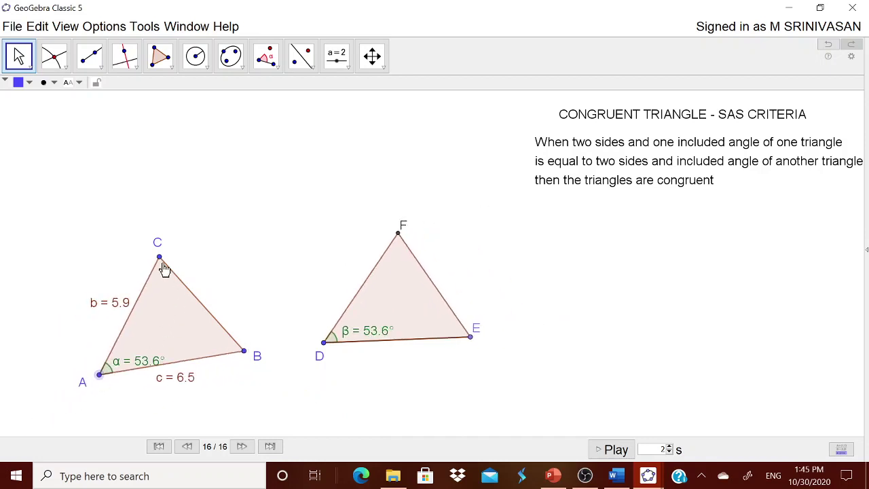
drag(162, 264, 160, 201)
- Color triangle ABC purple (128, 0, 128) and set its opacity to 50
right_click(163, 274)
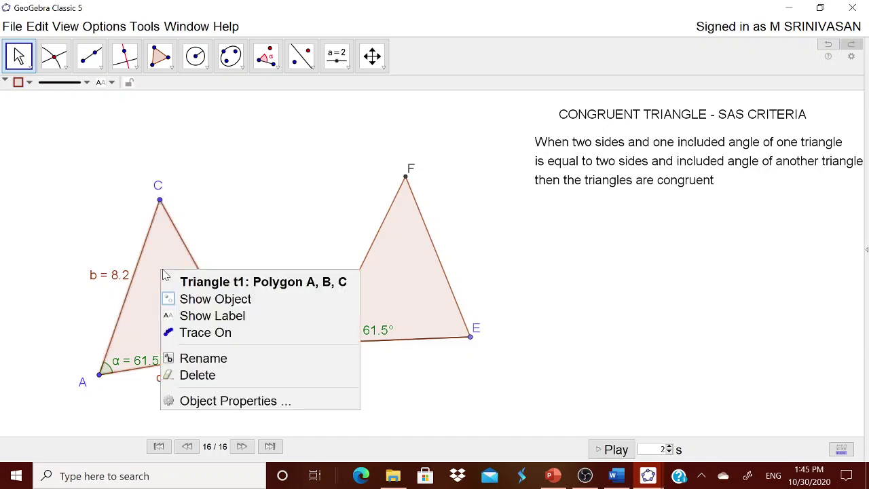
click(265, 402)
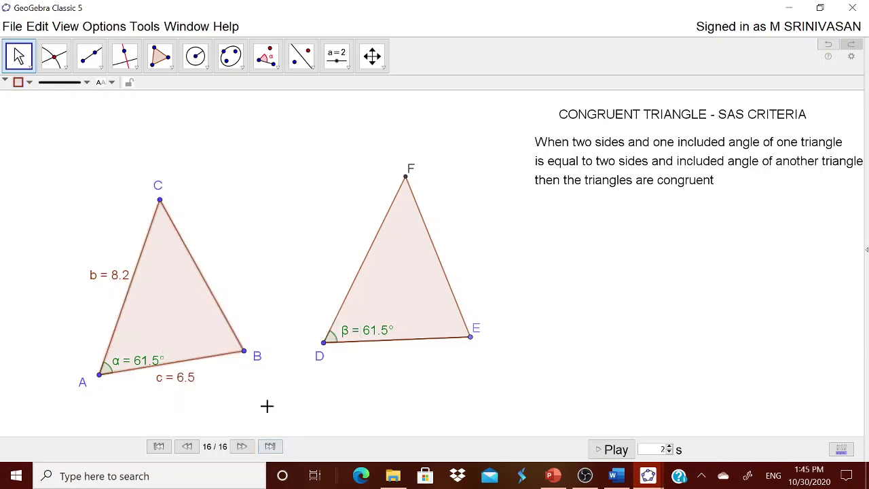
click(760, 139)
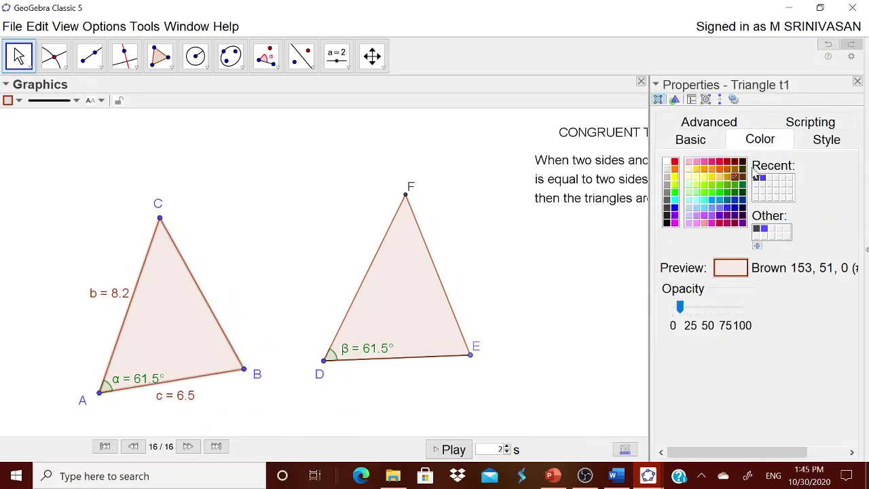
click(727, 162)
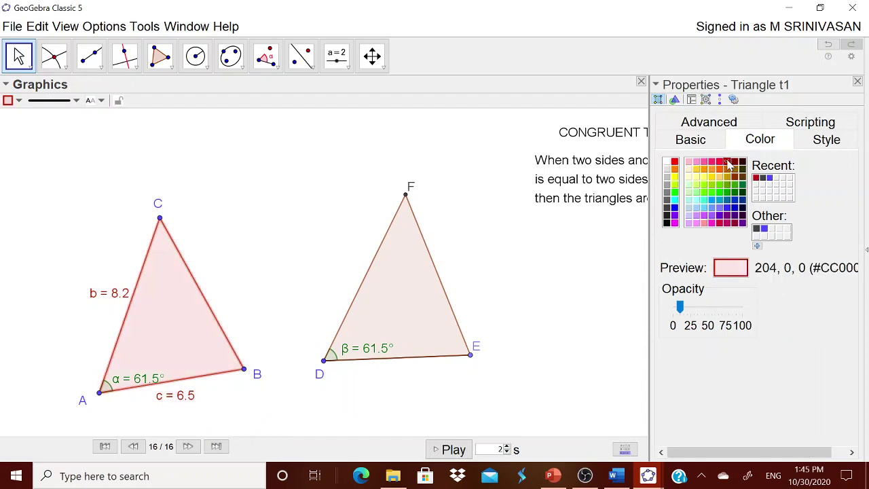
click(729, 208)
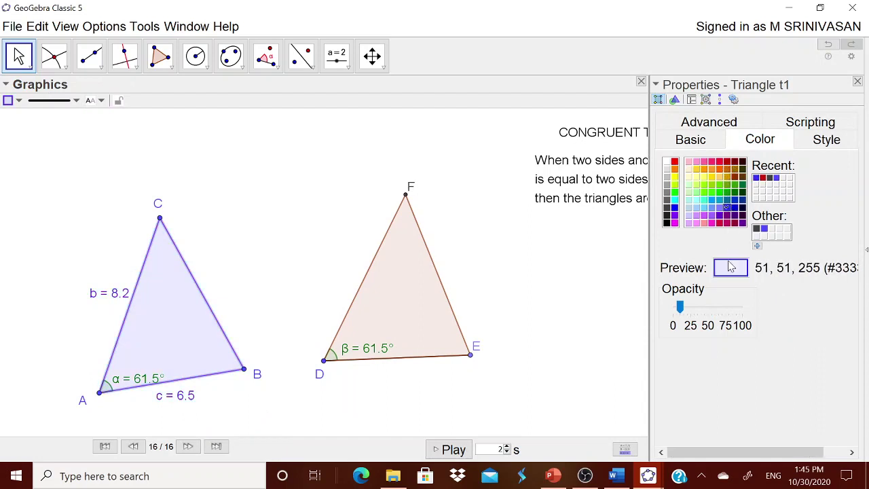
drag(680, 307, 708, 307)
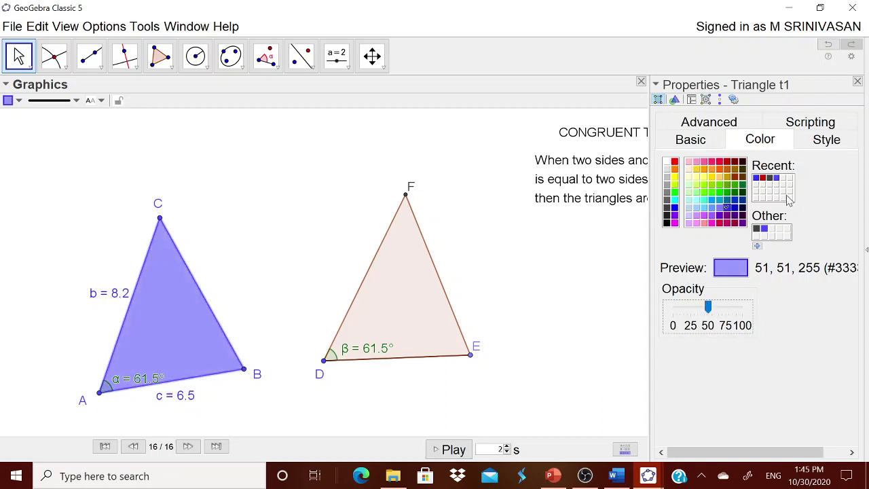
click(727, 216)
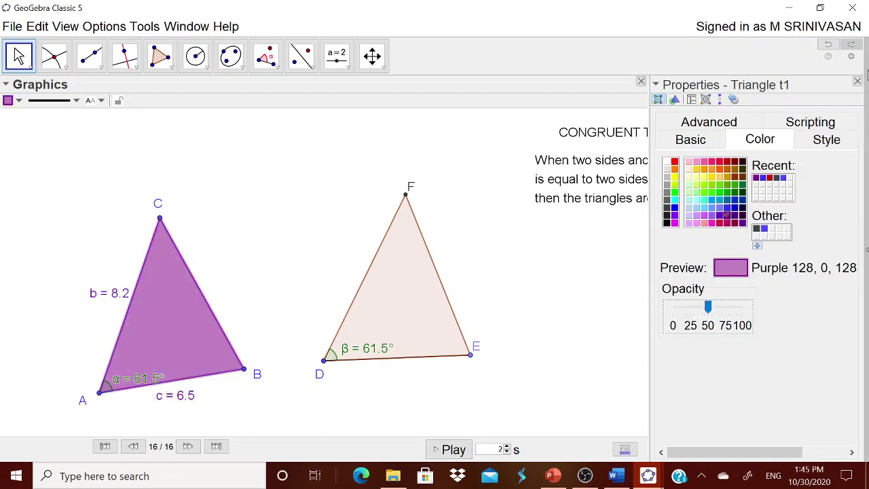
- Nudge the label of angle α and lower the opacity of triangle ABC to about 35
drag(153, 383, 156, 380)
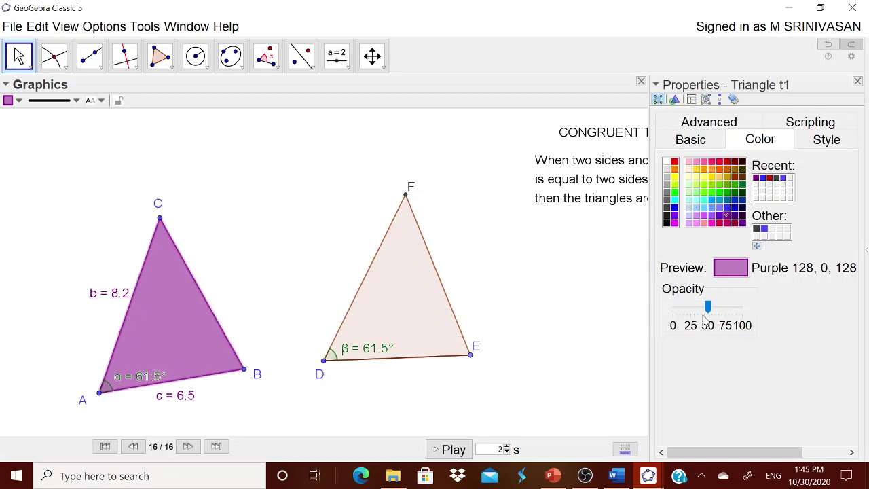
drag(707, 307, 697, 307)
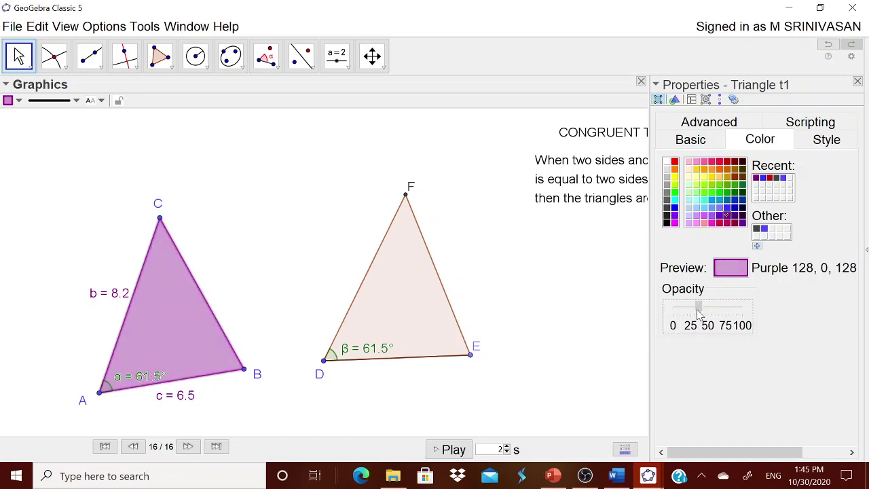
click(856, 82)
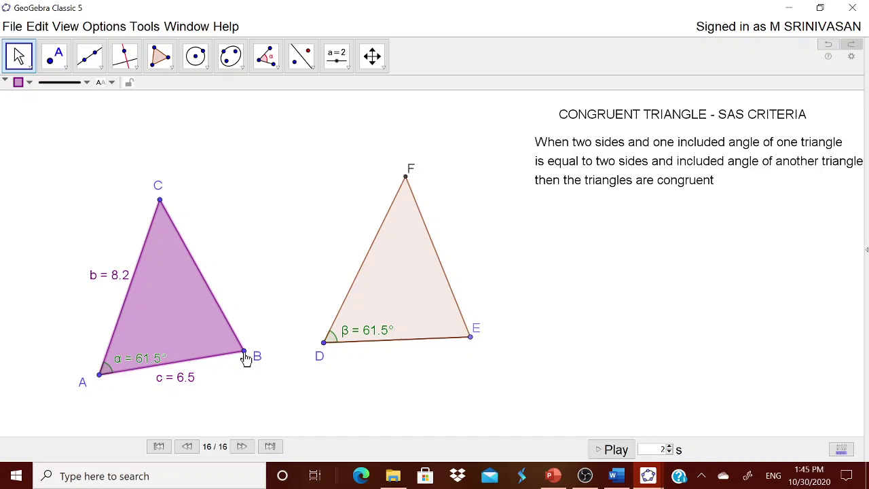
- Move vertex B so side AB is nearly horizontal, and mark the interior angles at C and B of triangle ABC
drag(246, 358, 248, 374)
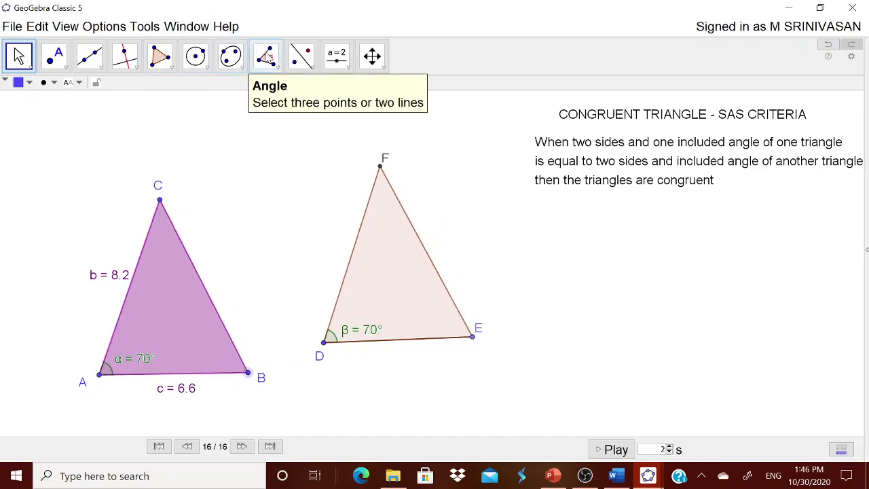
click(279, 72)
click(284, 89)
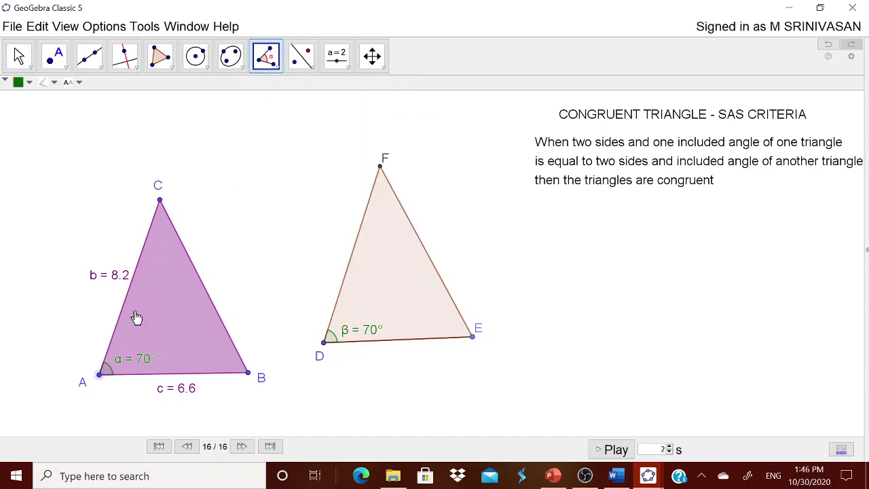
click(167, 211)
click(248, 374)
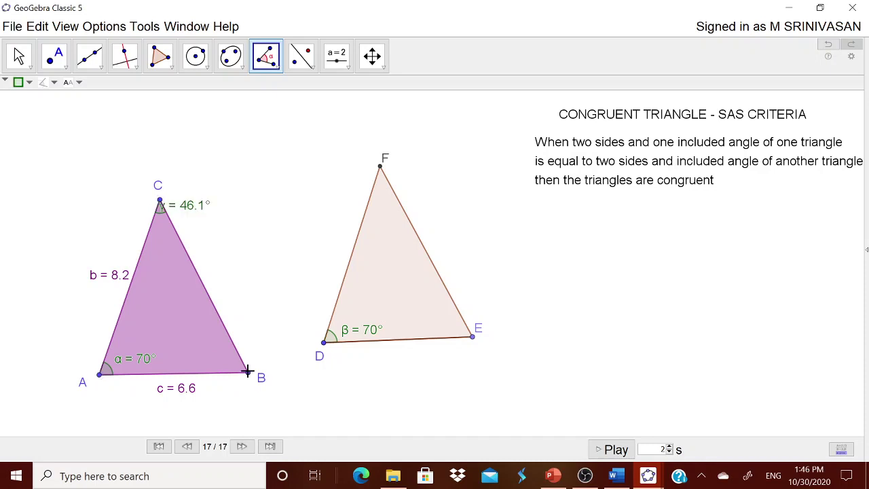
click(161, 204)
click(246, 376)
click(99, 377)
- Mark the interior angles at F and E of triangle DEF with the Angle tool
click(324, 344)
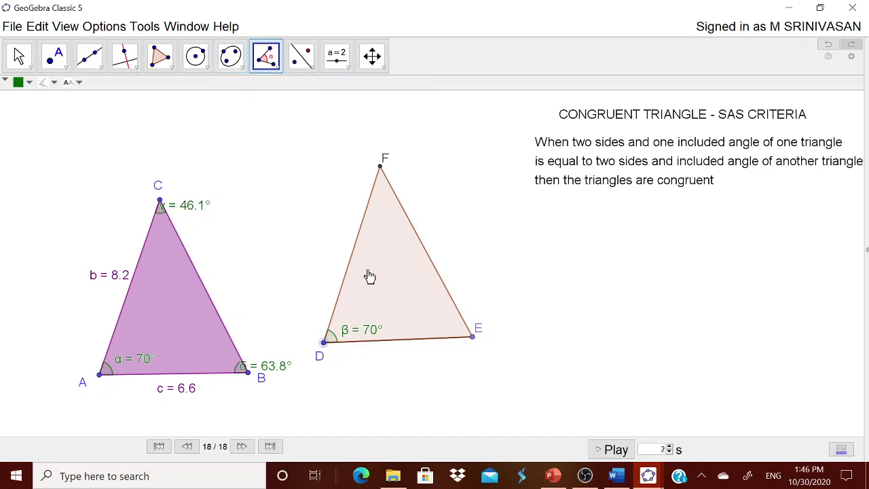
click(380, 166)
click(471, 338)
click(381, 168)
click(471, 336)
click(324, 343)
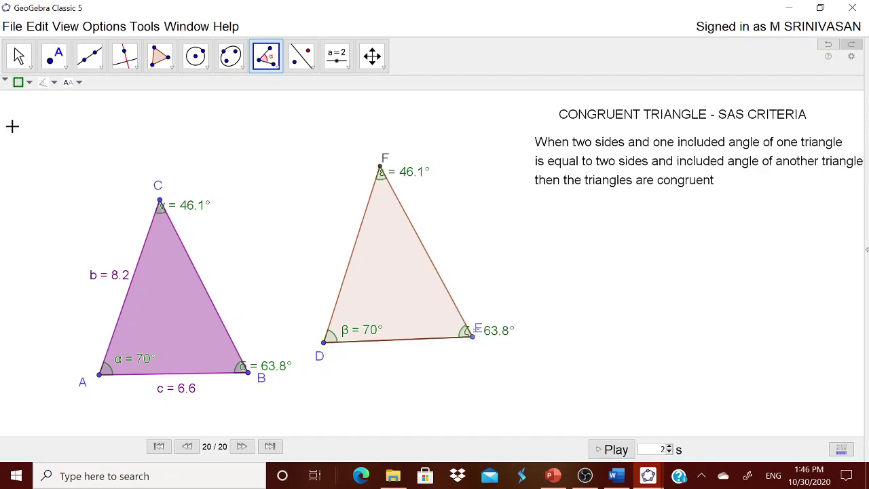
- Move the labels of the angles at E and F inward, clear of the vertex labels in triangle DEF
click(20, 64)
drag(492, 336, 440, 327)
drag(408, 179, 397, 210)
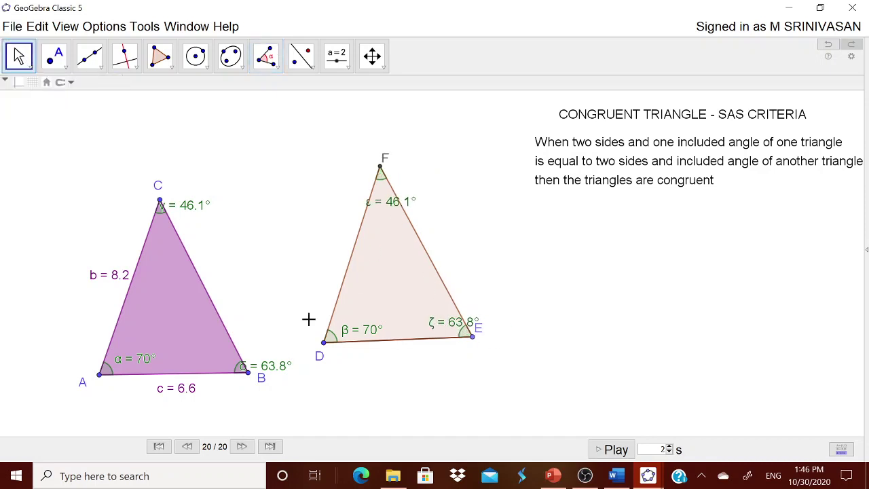
- Move the angle label at C down inside triangle ABC and move vertex B outward until side AB is about 8.6 long
drag(197, 213, 196, 252)
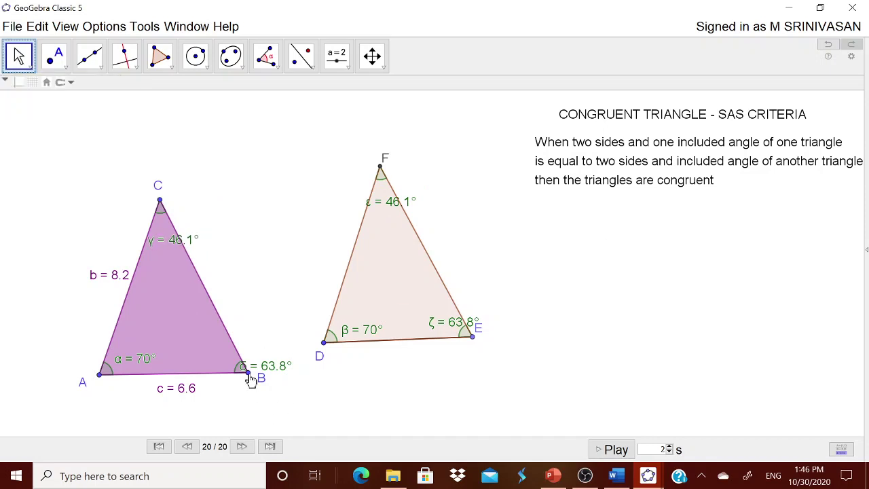
drag(251, 380, 296, 379)
- Add the text "The corresponding angles are equal" and place it below the SAS statement
click(338, 57)
click(359, 117)
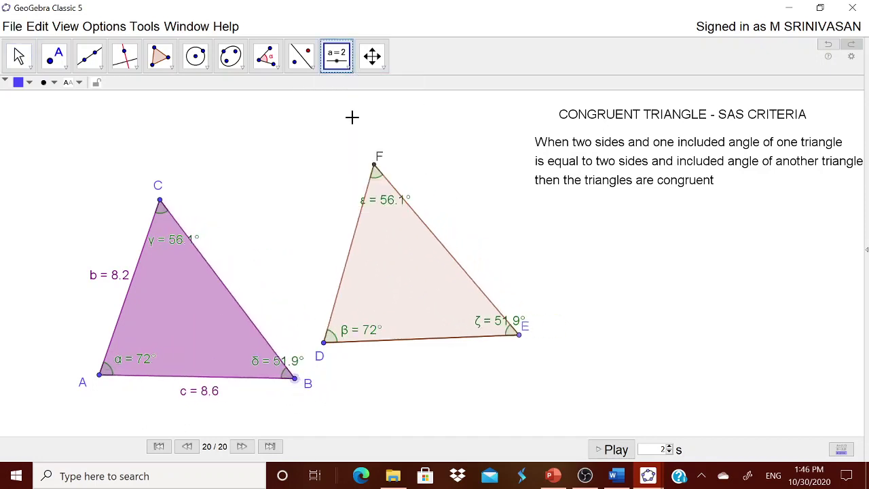
click(402, 161)
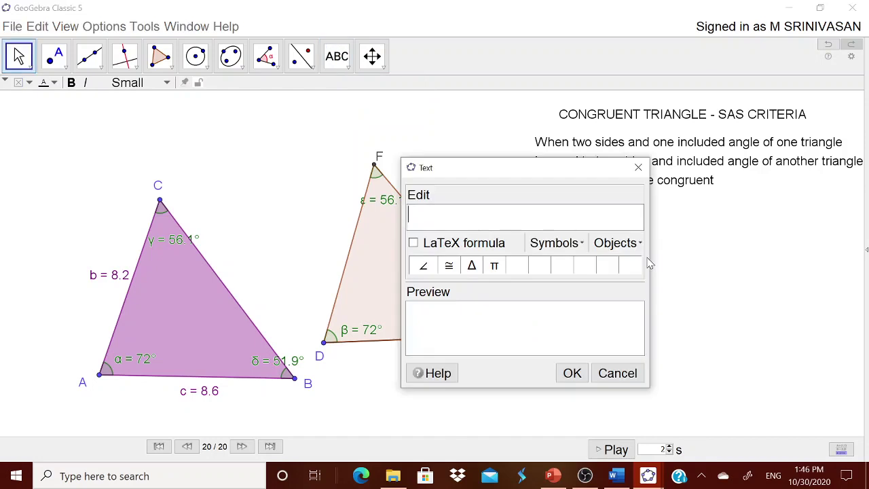
text(The corres)
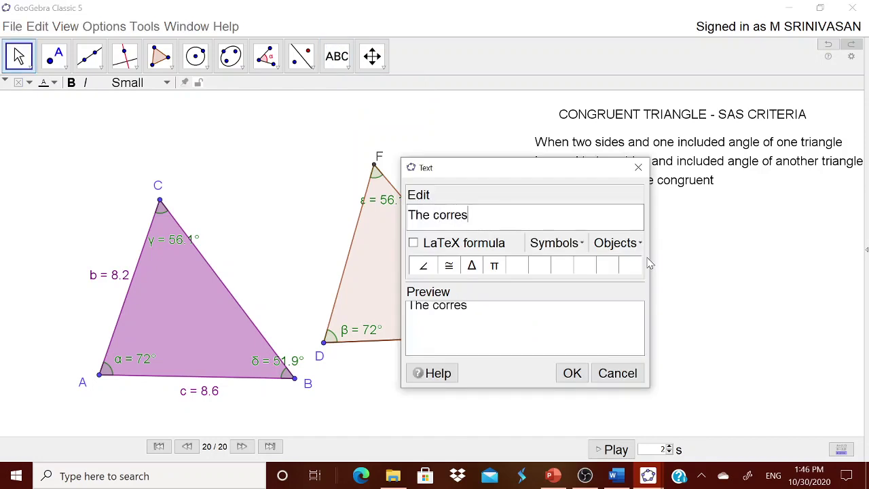
text(ponding ang)
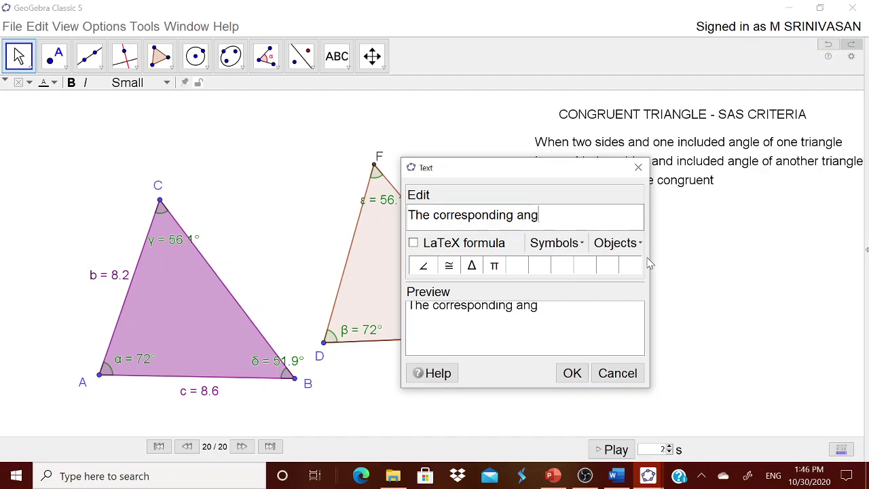
text(les are e)
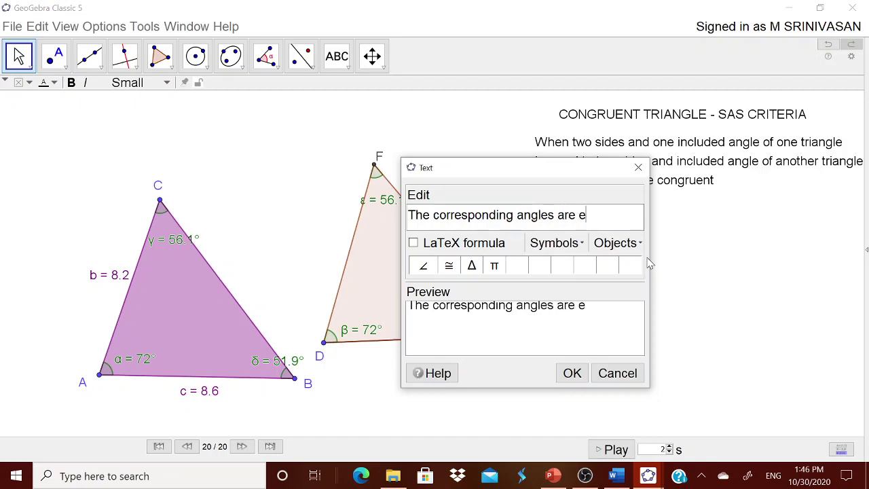
text(qual)
click(572, 373)
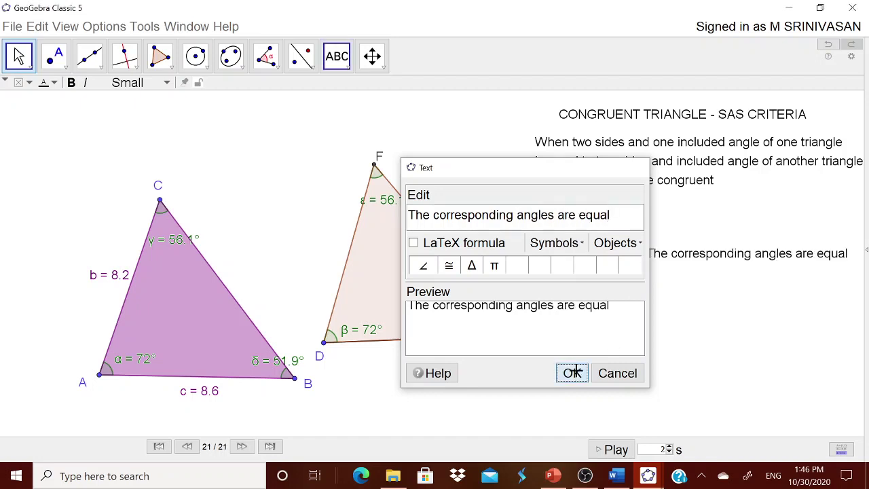
drag(718, 260, 658, 223)
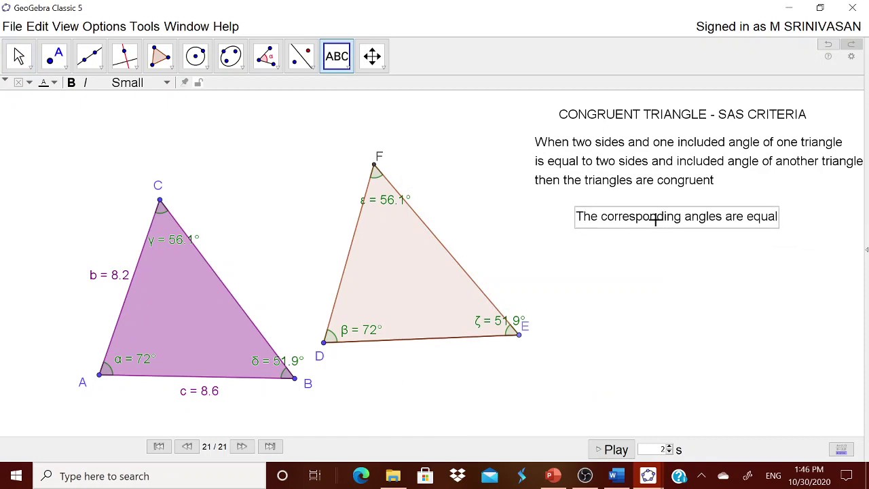
- Add the text "∠A=∠D=" followed by the linked value of angle α, and place it just below the corresponding angles line
click(613, 314)
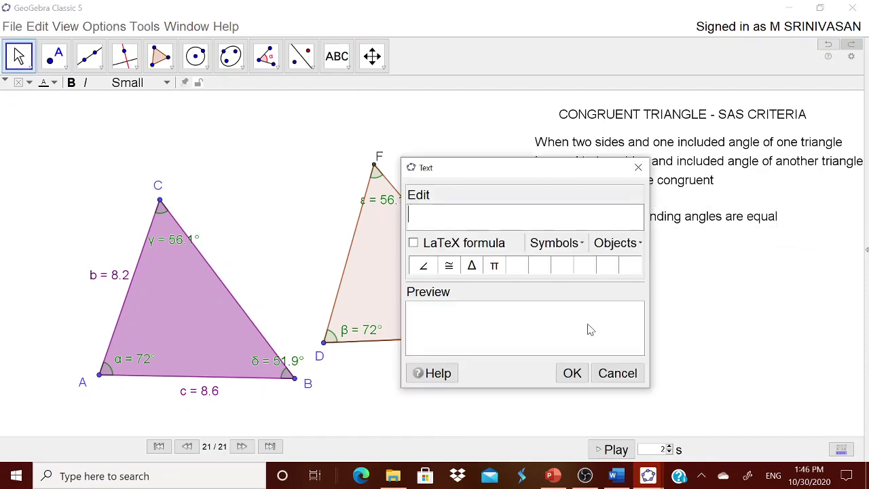
click(428, 270)
text(A=)
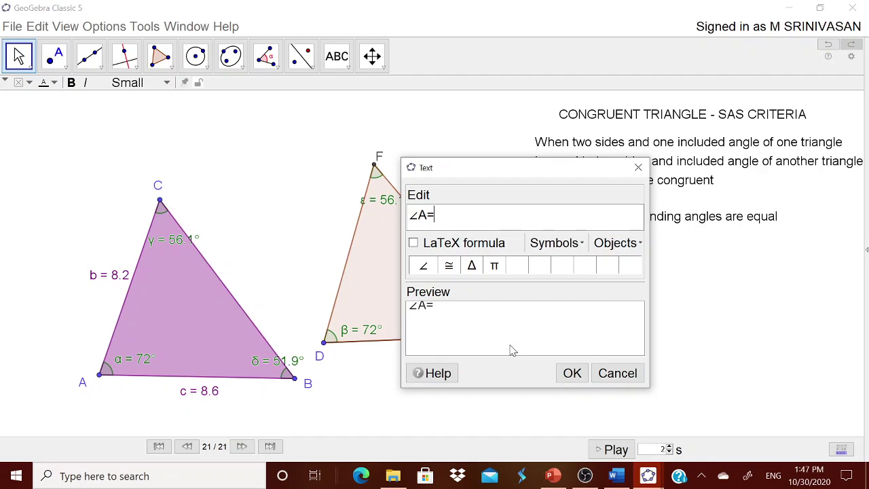
click(424, 266)
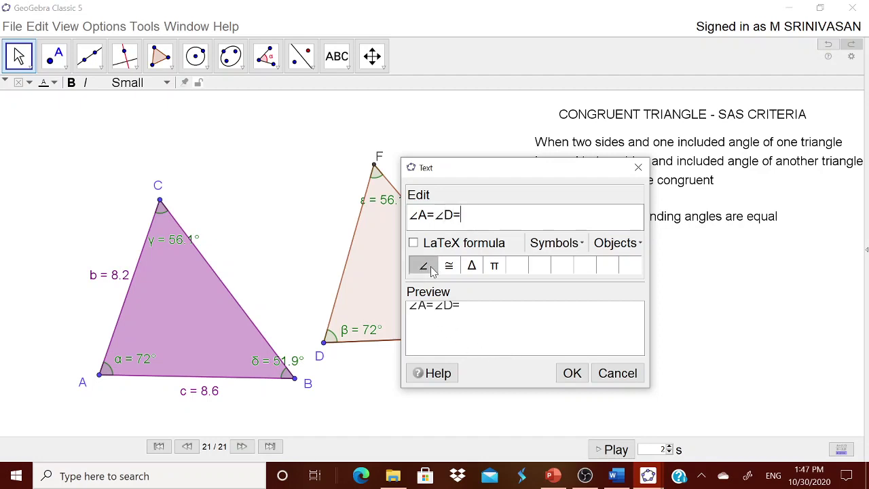
click(617, 244)
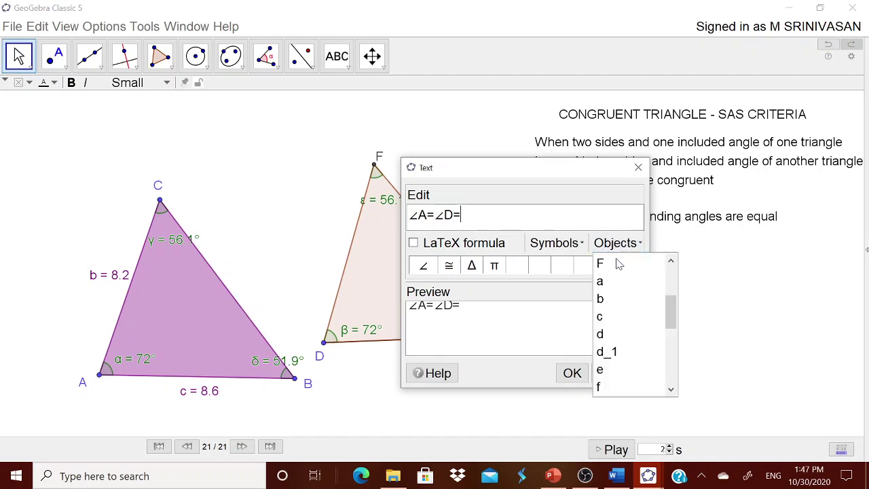
scroll(610, 328, down, 5)
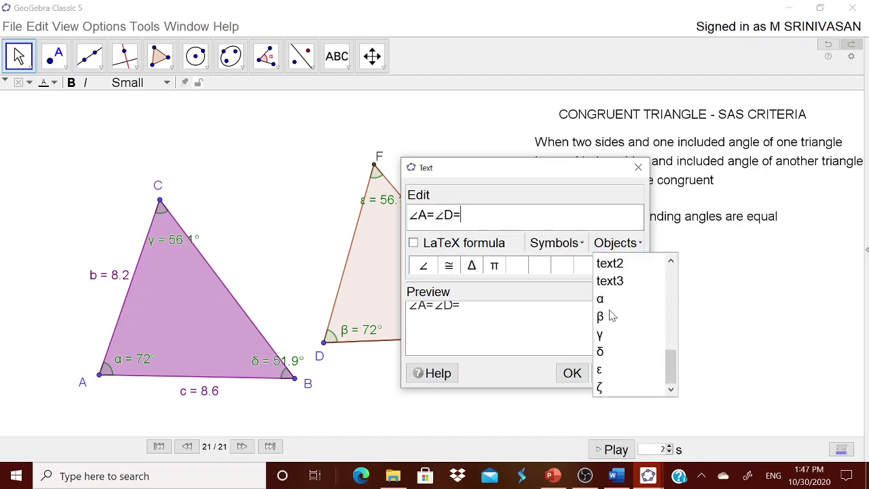
click(610, 303)
click(571, 373)
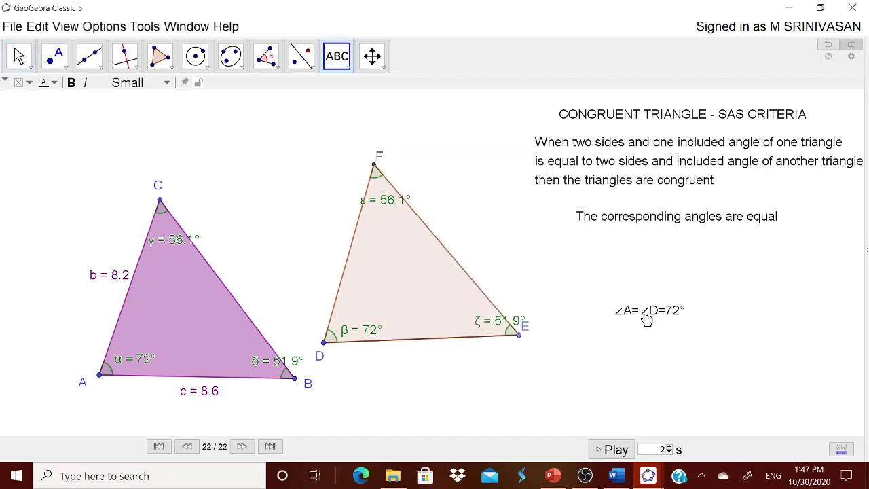
drag(645, 318, 640, 272)
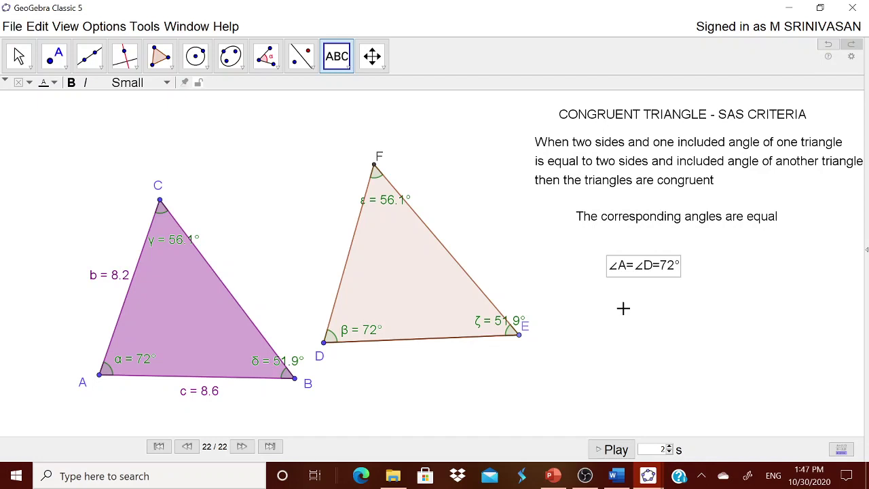
drag(648, 276, 652, 258)
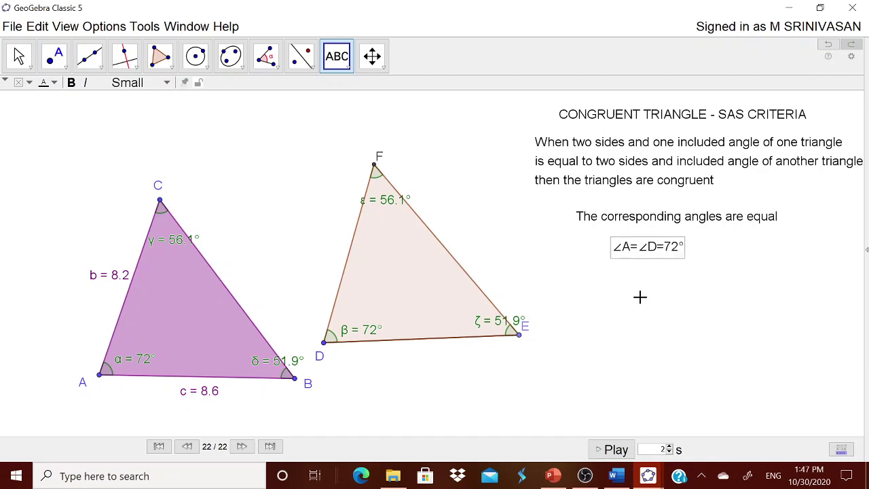
- Add the text "The corresponding sides are equal" and place it below the ∠A=∠D line
click(683, 342)
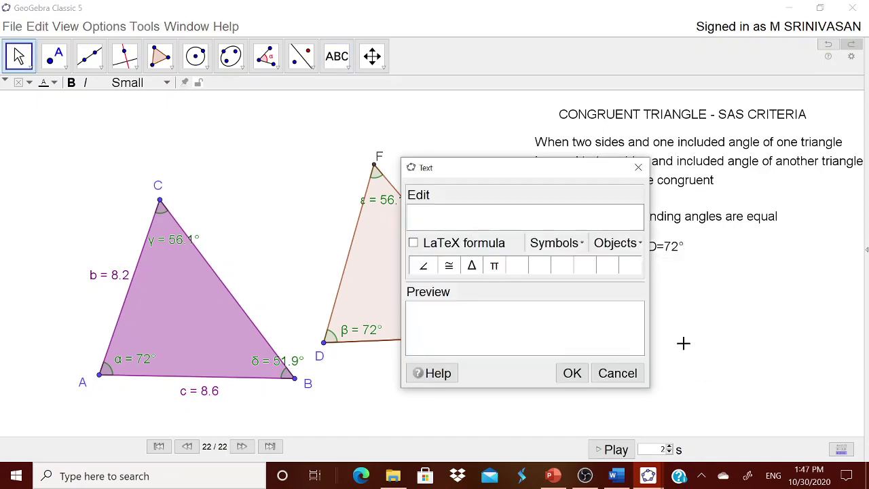
text(Ther )
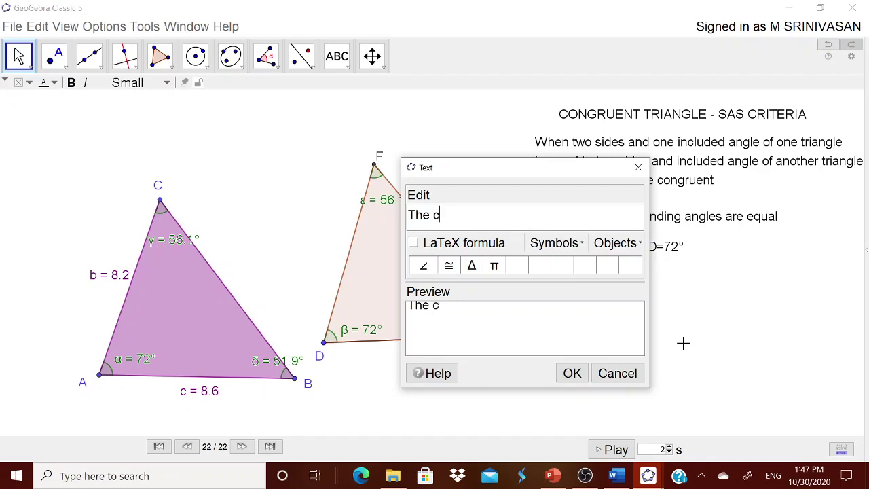
text(orrespon)
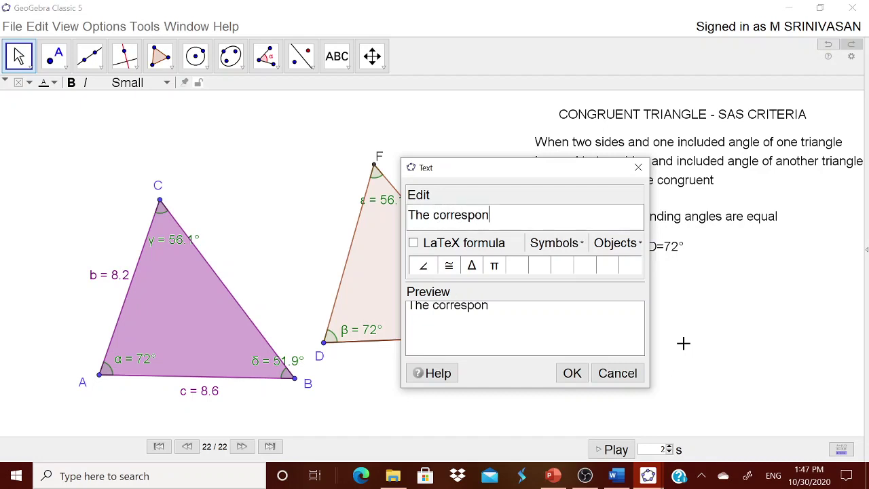
text(ding sides are)
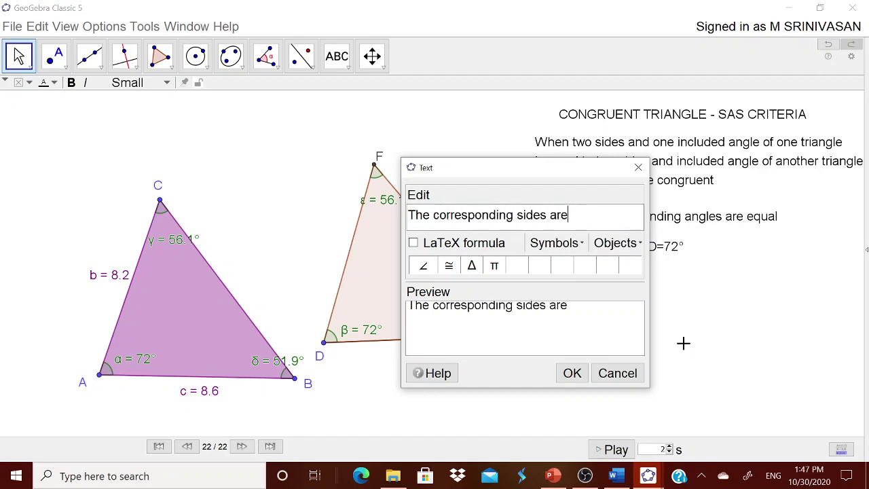
text( euql)
key(BackSpace)
key(BackSpace)
key(BackSpace)
text(qual)
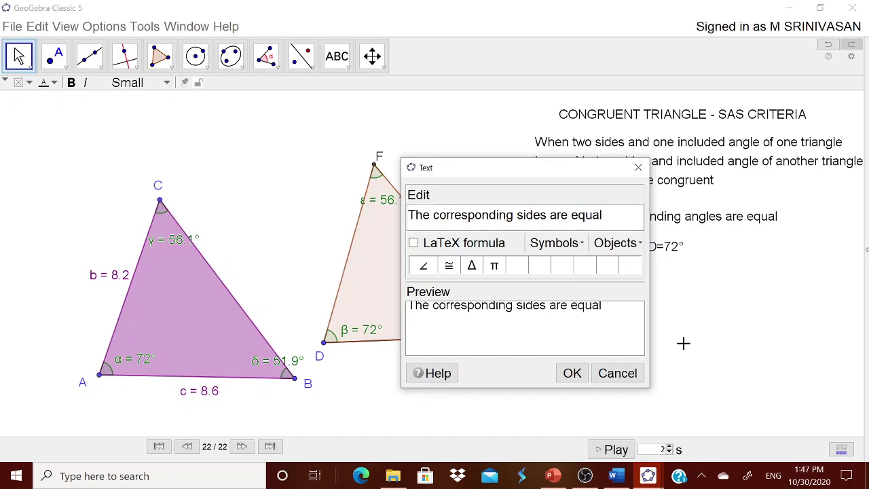
click(573, 372)
drag(766, 341, 675, 303)
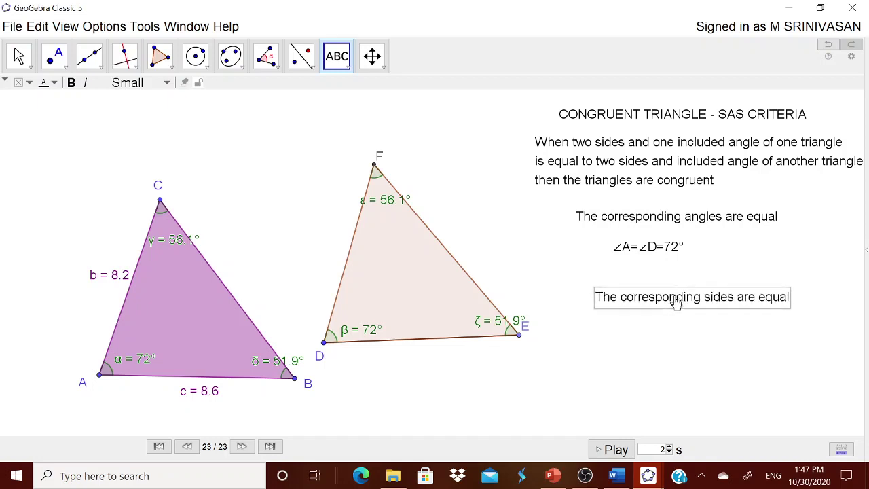
- Add the text "AB = DE =" followed by the linked length of side c, and place it below the corresponding sides line
click(628, 376)
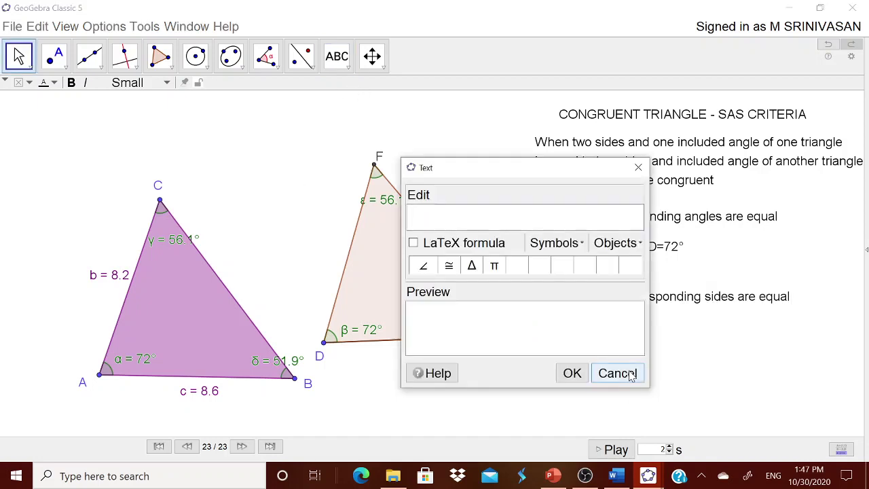
text(ab)
key(BackSpace)
text(=)
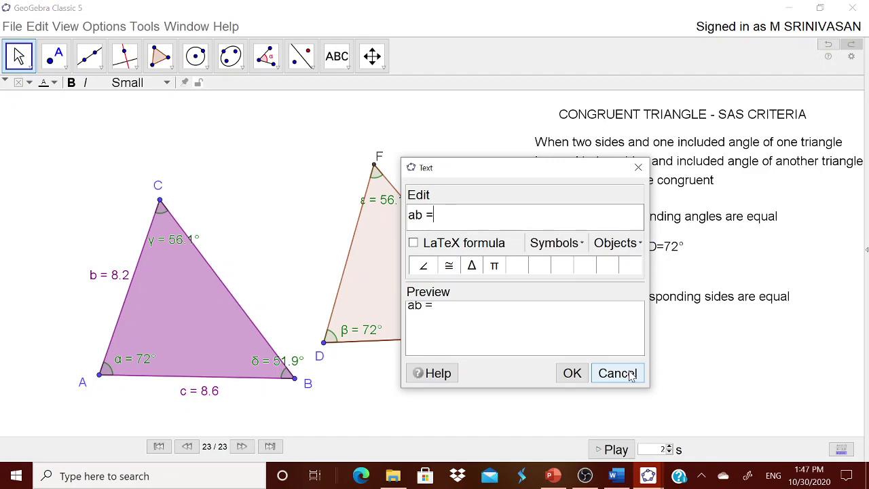
text(AB = D)
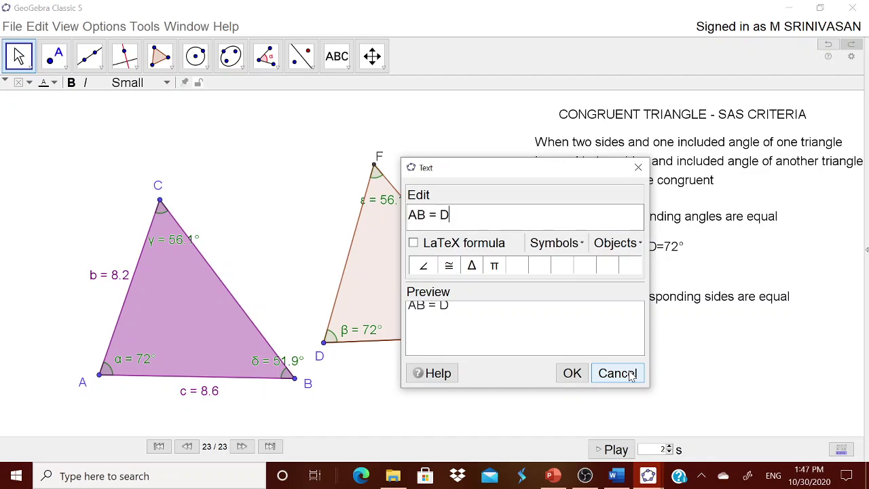
text(E =)
click(617, 243)
scroll(601, 356, down, 1)
scroll(617, 333, up, 5)
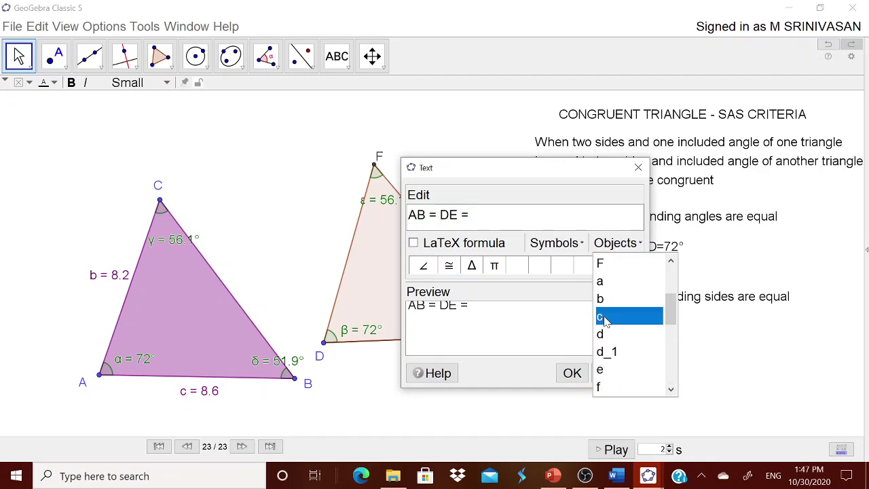
click(604, 316)
click(572, 373)
drag(640, 372, 631, 344)
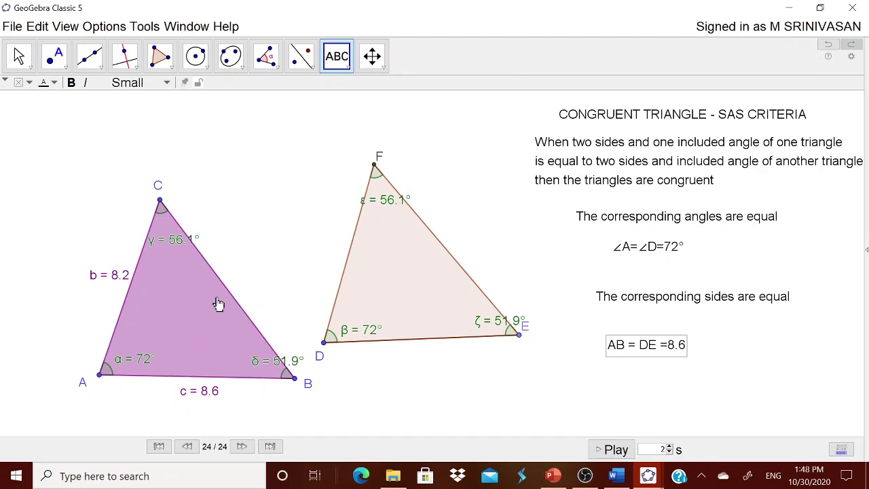
key(Escape)
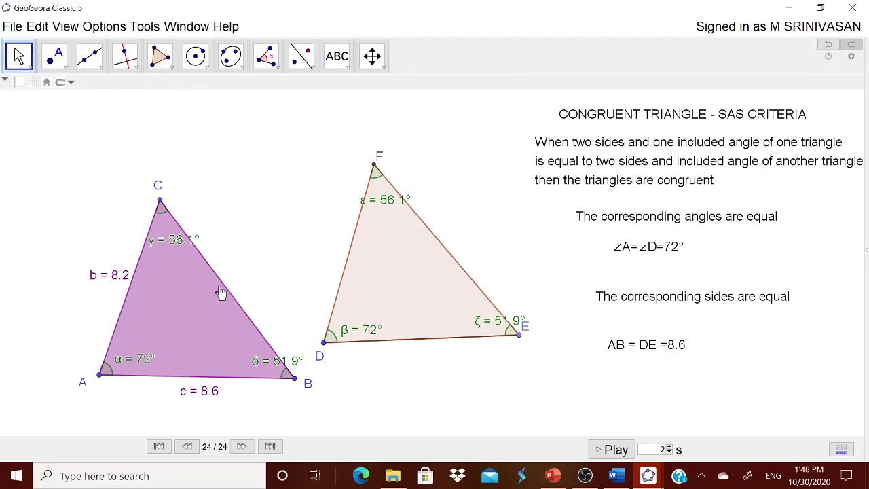
- Show the label of side BC in triangle ABC as Name & Value
click(225, 290)
right_click(224, 292)
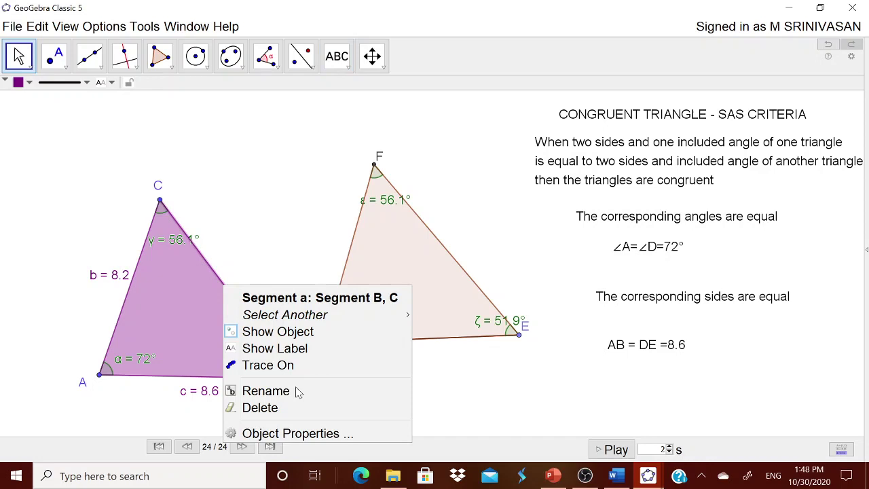
click(296, 433)
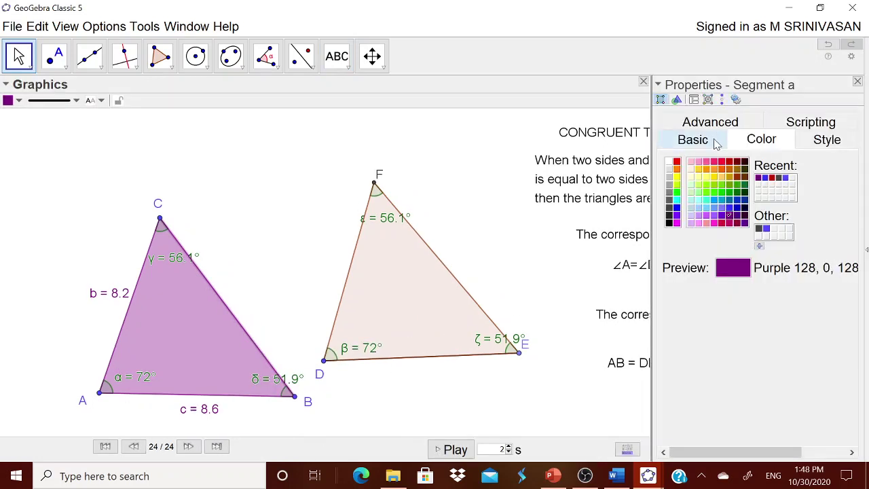
click(692, 139)
click(700, 269)
click(757, 263)
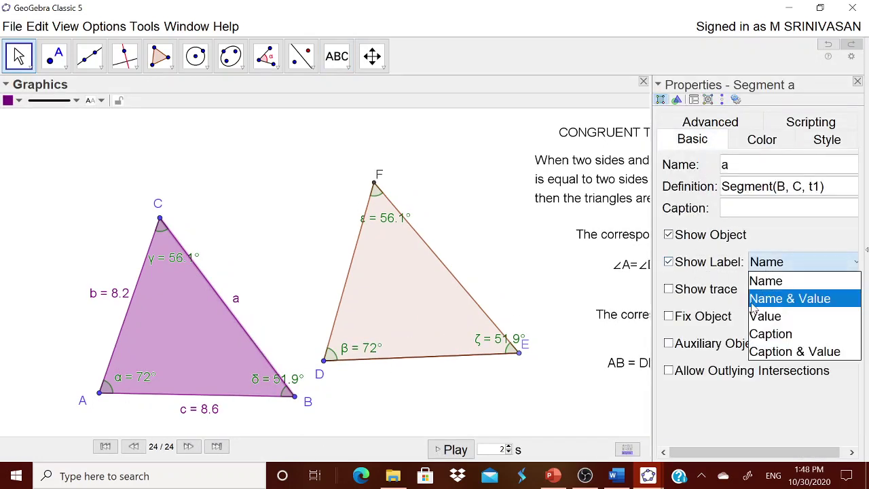
click(774, 302)
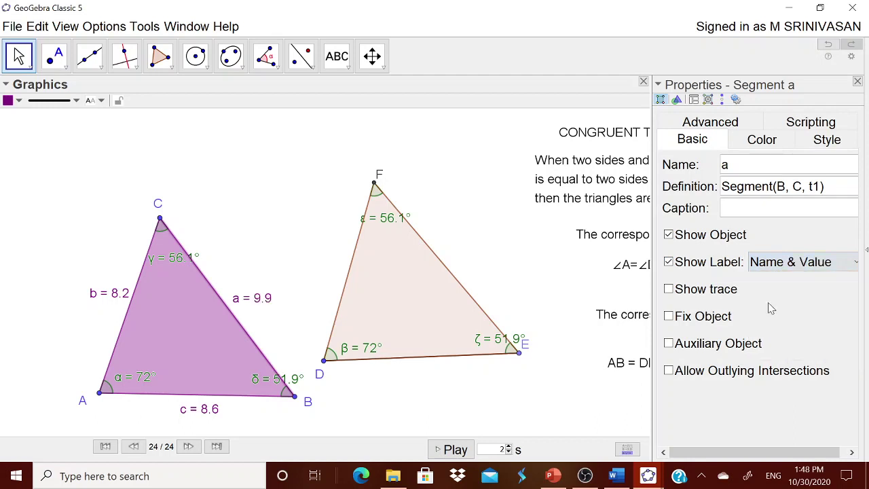
- Show the labels of sides FD and EF in triangle DEF as Name & Value
click(342, 312)
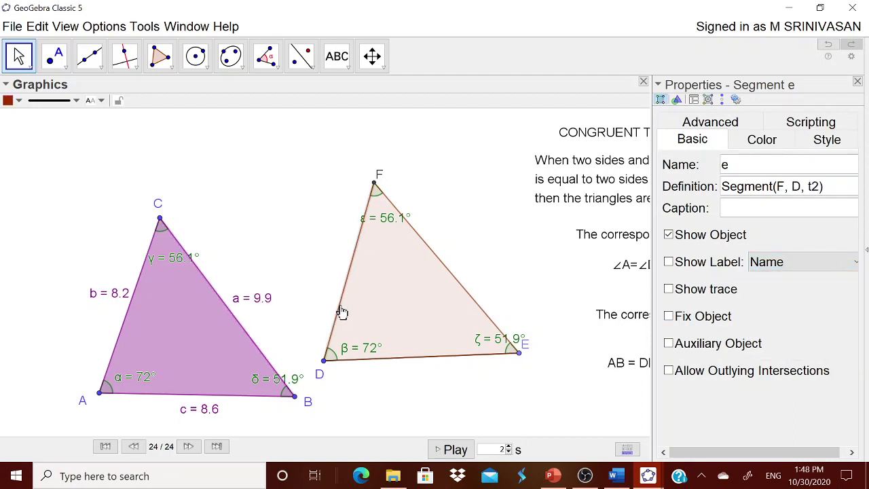
click(740, 263)
click(788, 264)
click(780, 299)
click(472, 298)
click(739, 269)
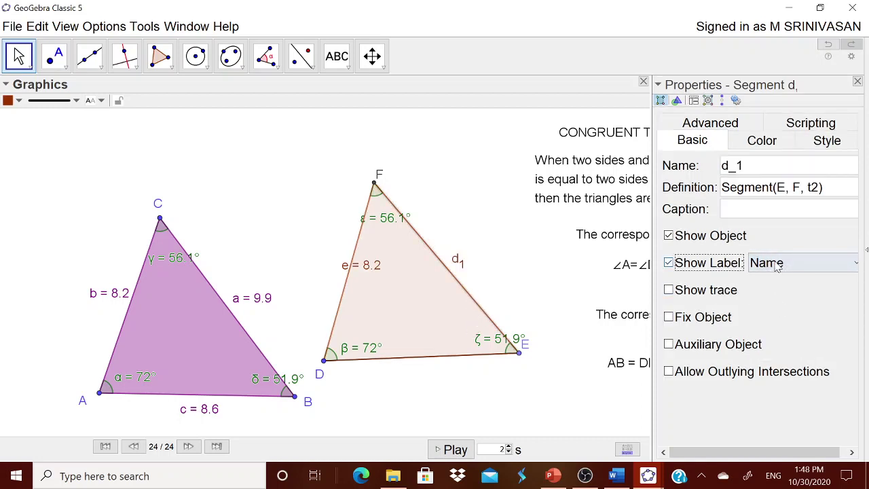
click(779, 265)
click(774, 299)
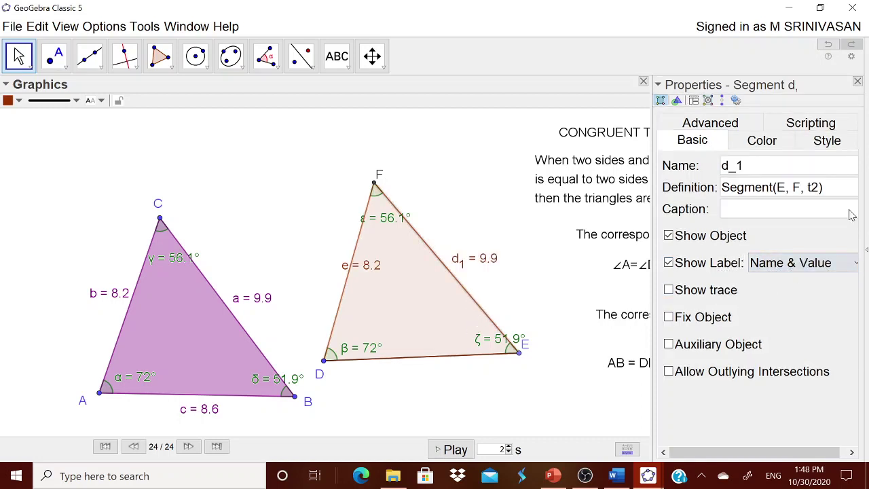
- Nudge side b's label clear of triangle ABC and move vertex A outward until side AB is about 10.8 long
click(858, 82)
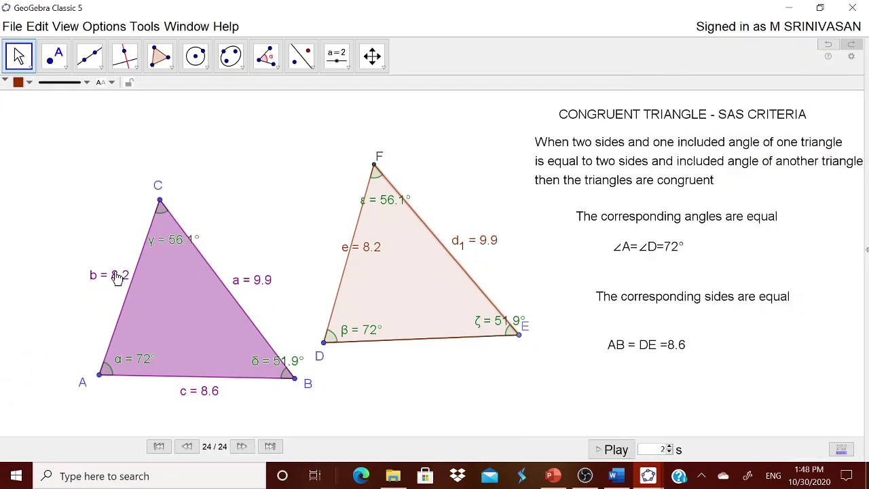
drag(117, 277, 113, 277)
drag(101, 385, 51, 382)
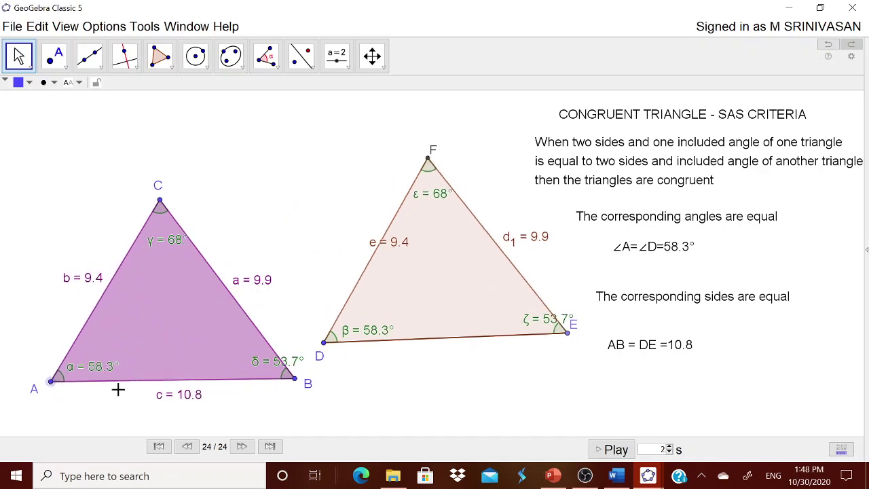
- Superimpose triangle DEF on triangle ABC to compare them, and move it back to the right of ABC
drag(479, 301, 213, 342)
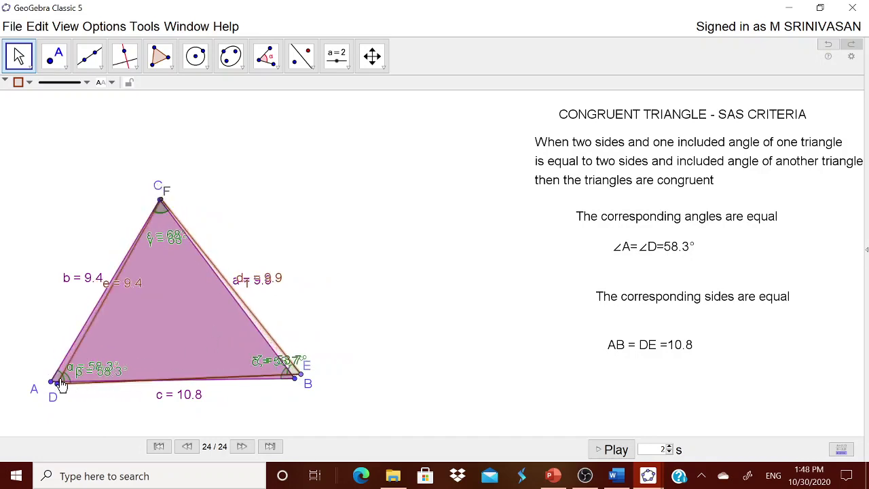
drag(59, 385, 311, 332)
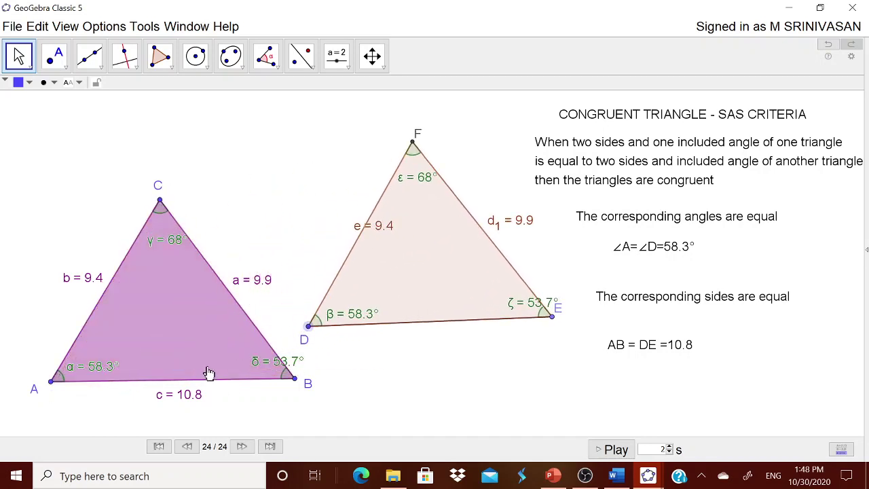
- Shift vertex B slightly so AB is about 10.6 long, and move triangle ABC onto triangle DEF
mouse_move(294, 385)
mouse_down()
mouse_move(303, 386)
mouse_move(292, 379)
mouse_up()
drag(169, 353, 424, 296)
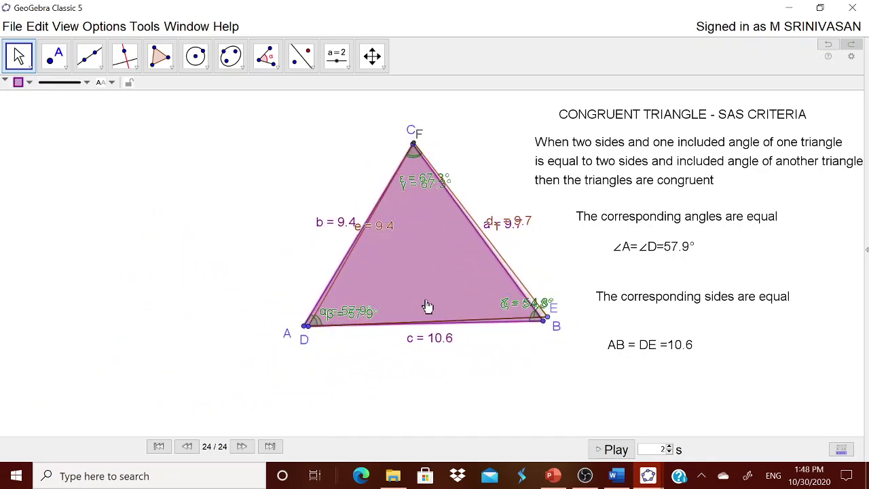
- Move vertex B outward until AB is about 11.1 long, and move triangle DEF off to the left of ABC
drag(547, 322, 558, 322)
click(396, 311)
drag(397, 311, 184, 322)
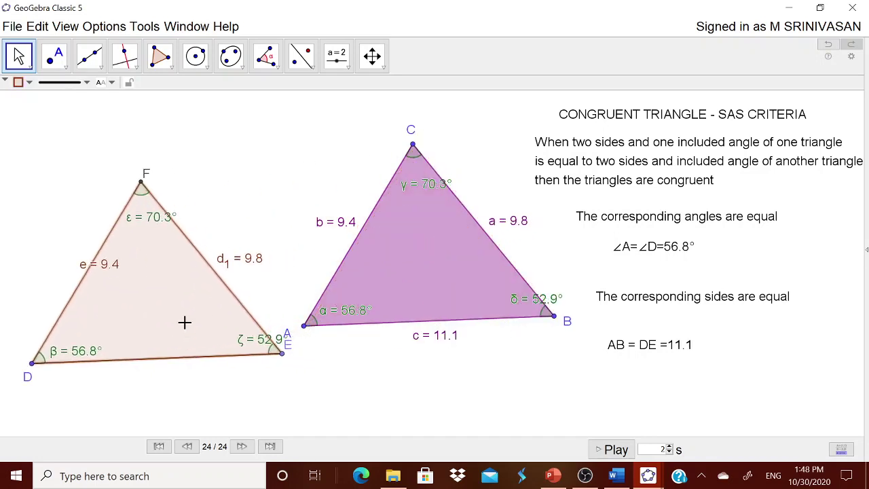